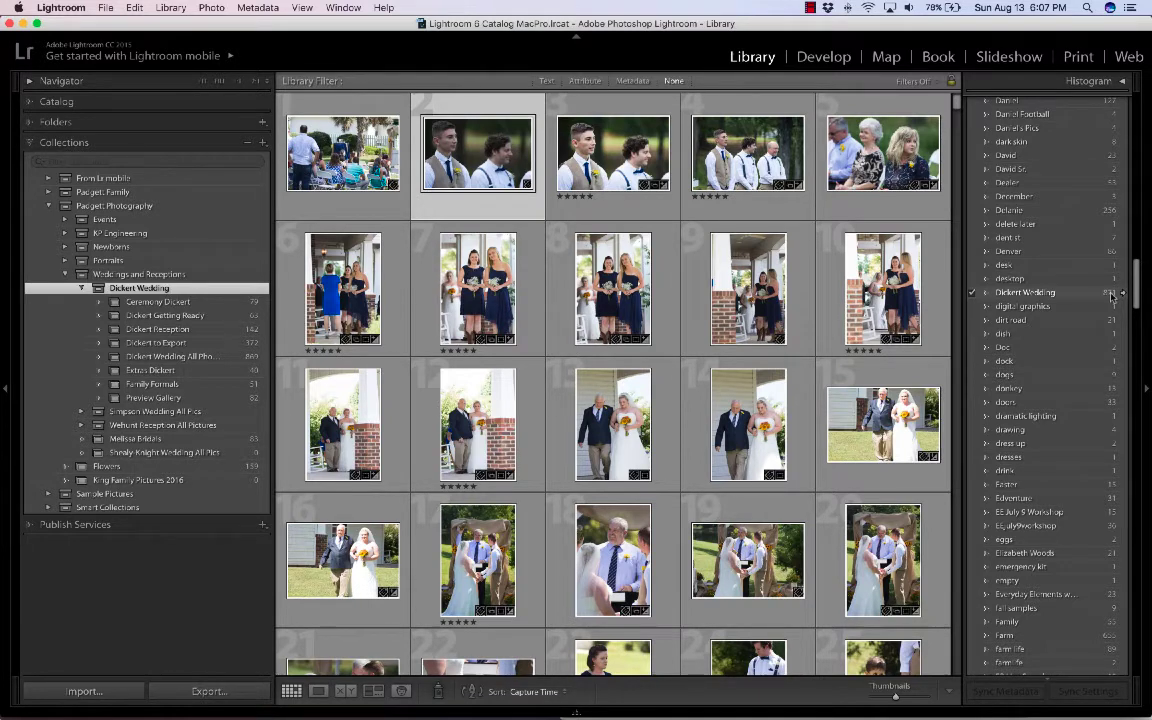
- Show only the photos carrying the Dickert Wedding keyword and shrink the metadata filter columns to enlarge the thumbnail grid
left_click(1005, 292)
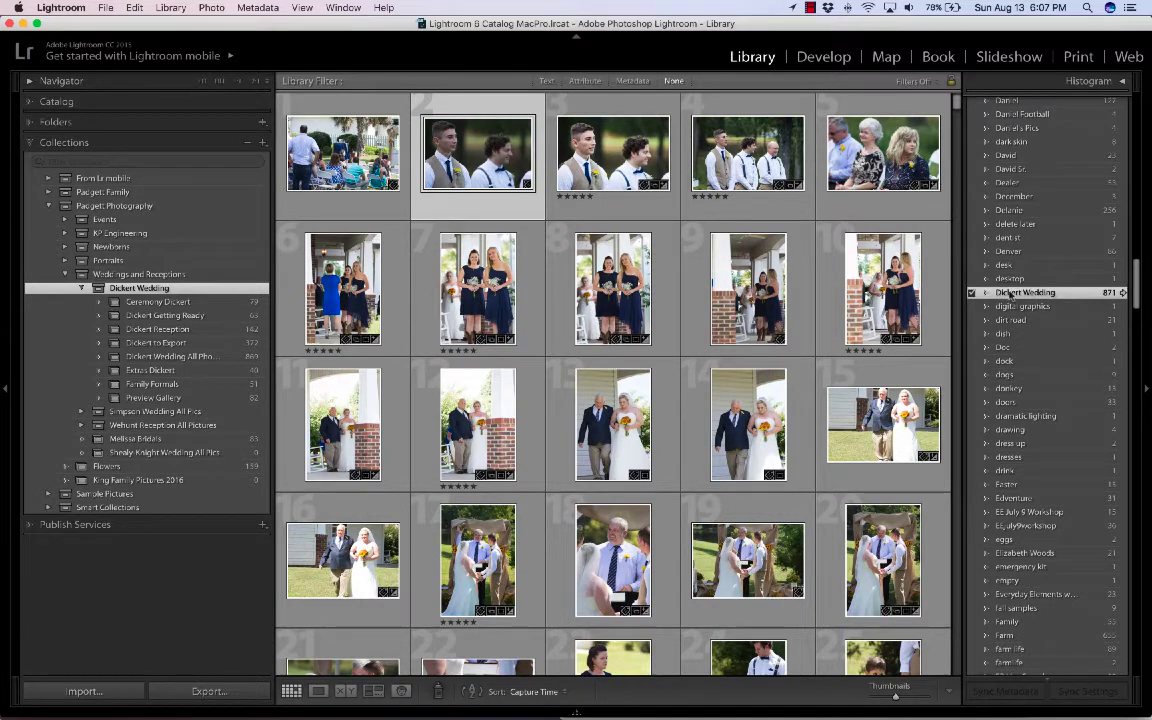
left_click(1124, 292)
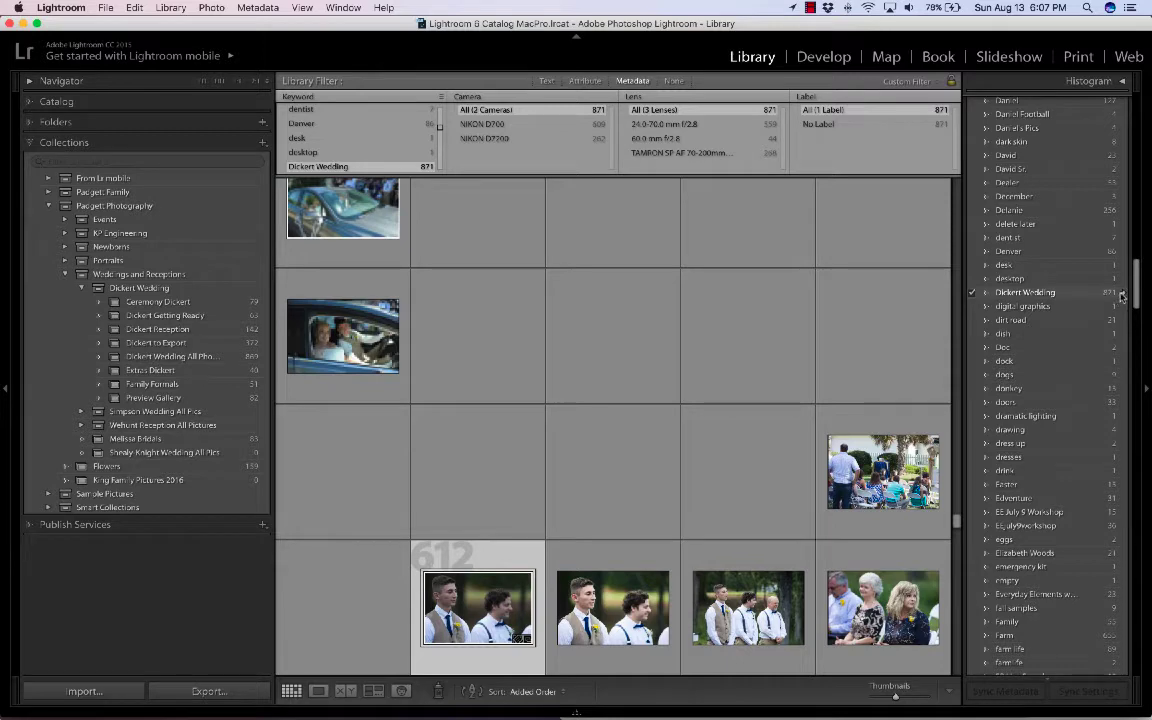
scroll(715, 296, "up", 2)
scroll(715, 296, "up", 1)
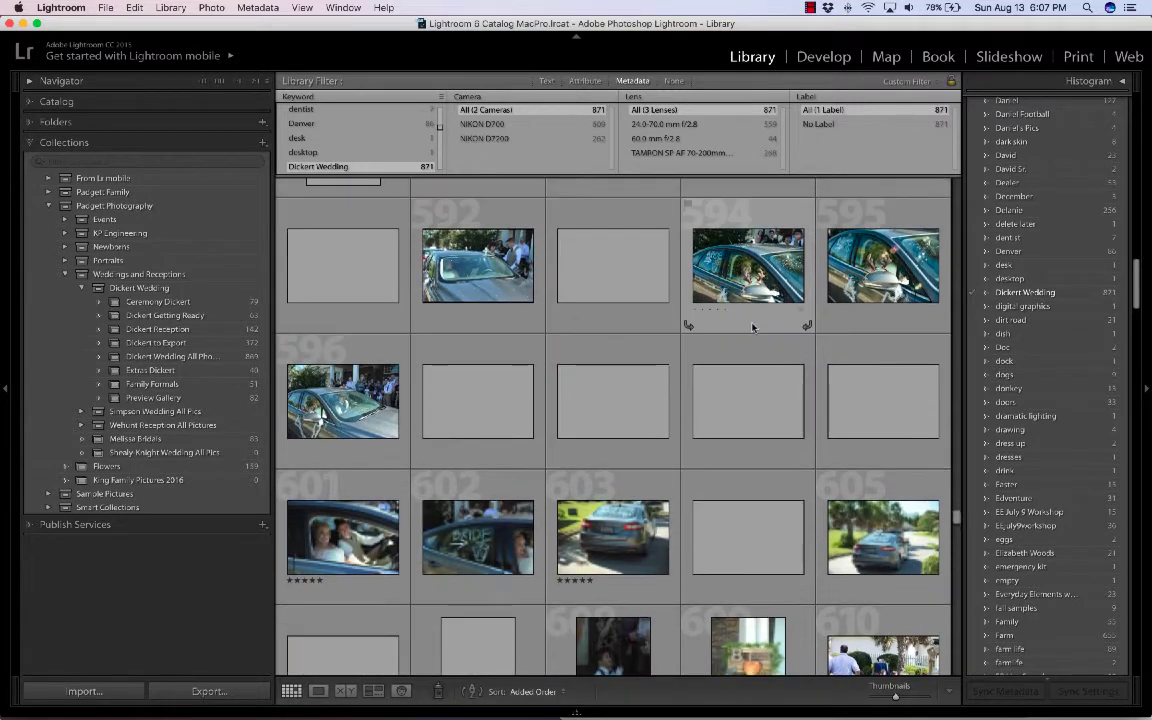
left_click_drag(624, 177, 624, 132)
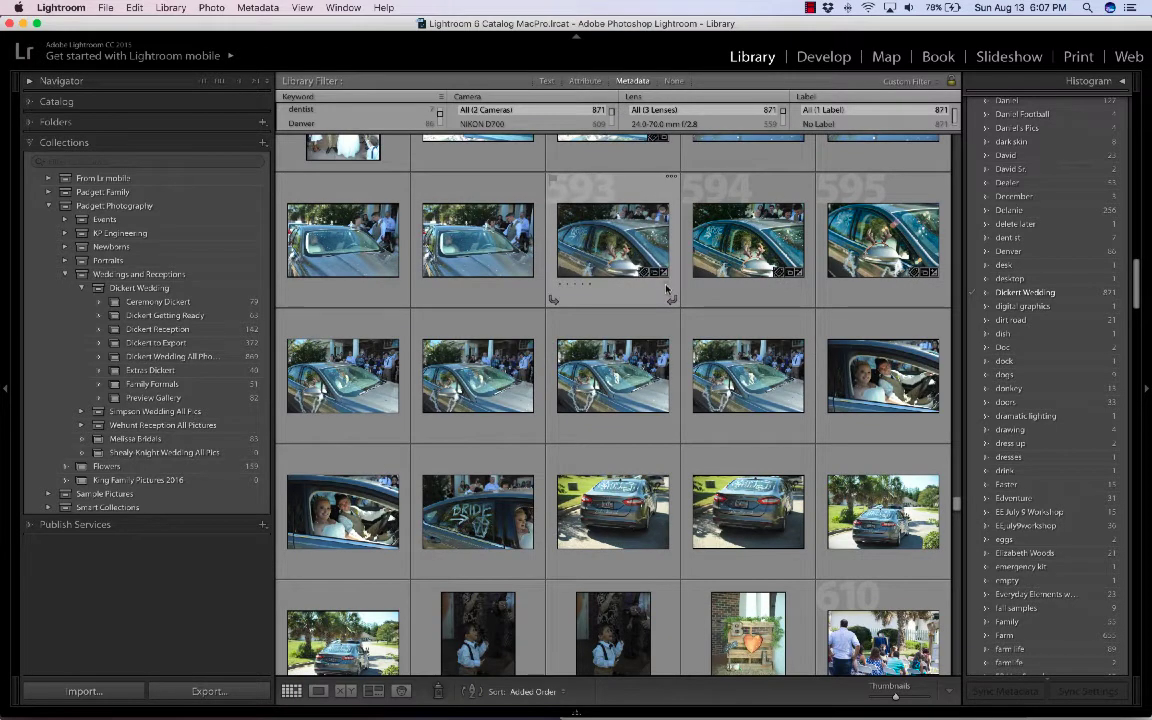
- Browse the filtered wedding photos back to the first one in the grid
scroll(668, 310, "up", 2)
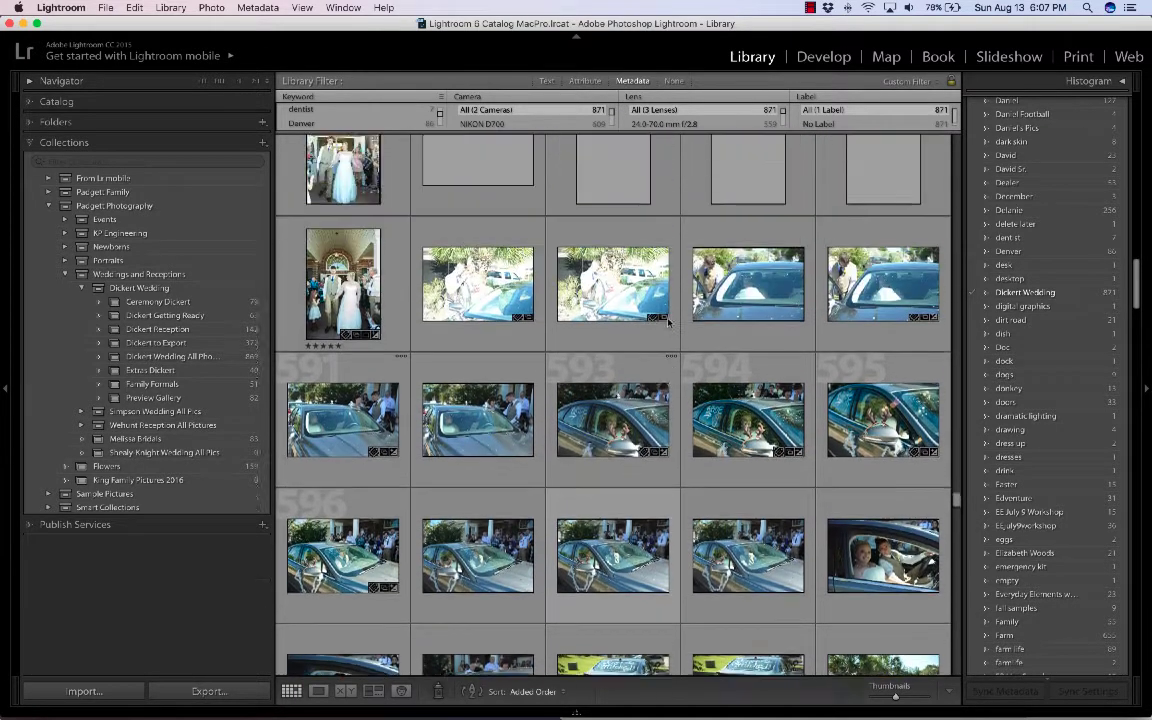
scroll(668, 321, "up", 3)
scroll(668, 321, "up", 1)
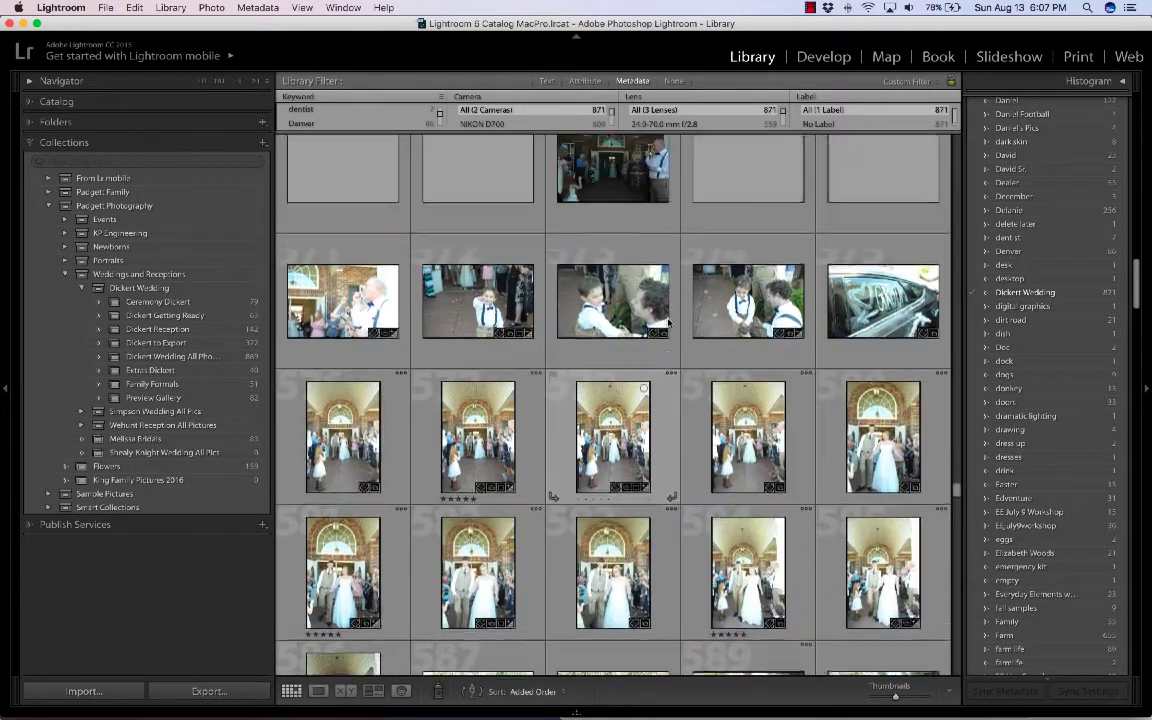
scroll(668, 321, "up", 3)
scroll(668, 321, "up", 6)
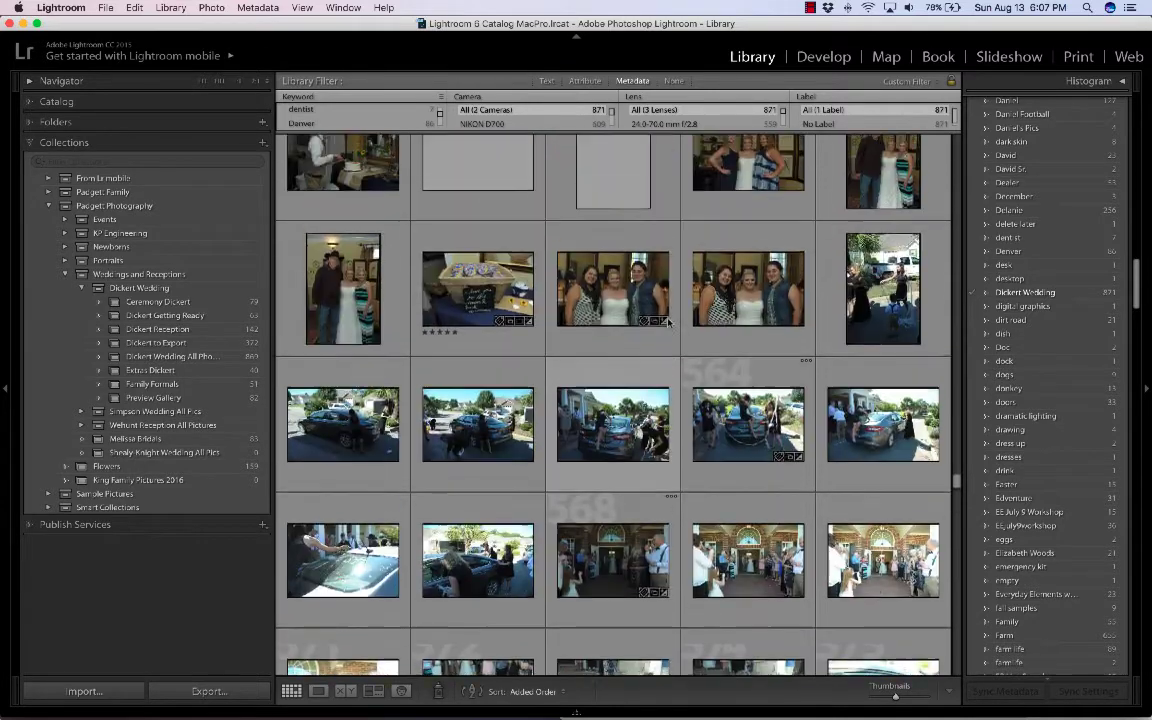
scroll(668, 321, "up", 6)
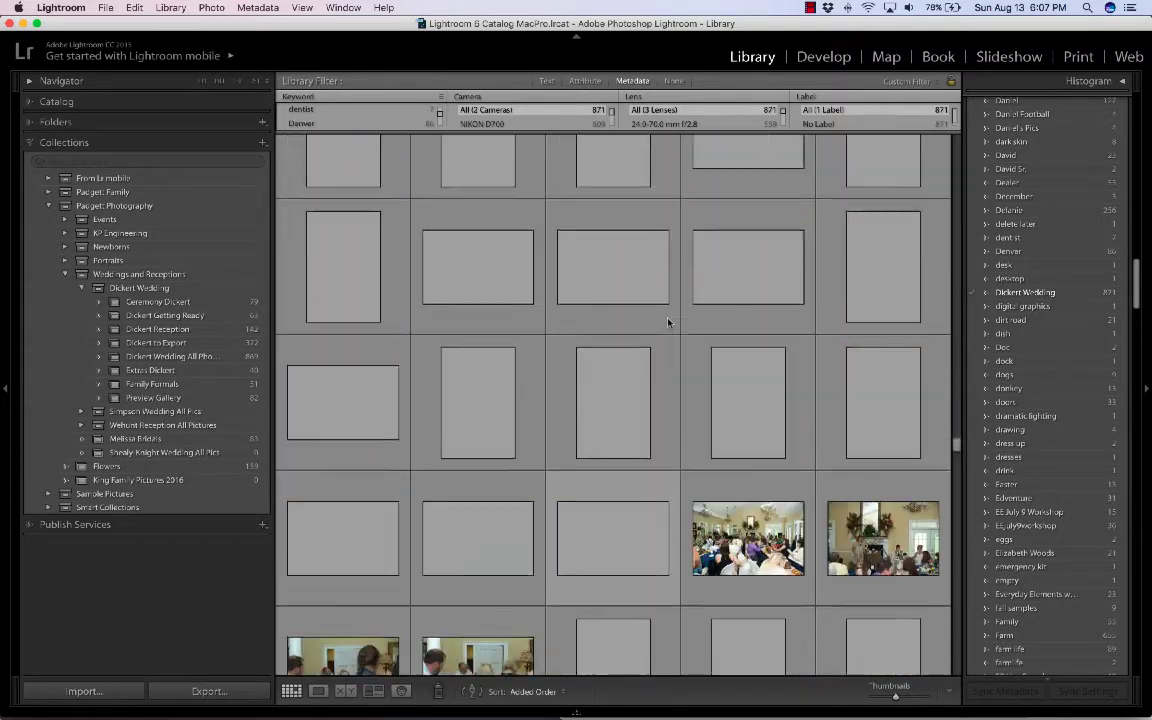
scroll(668, 321, "up", 8)
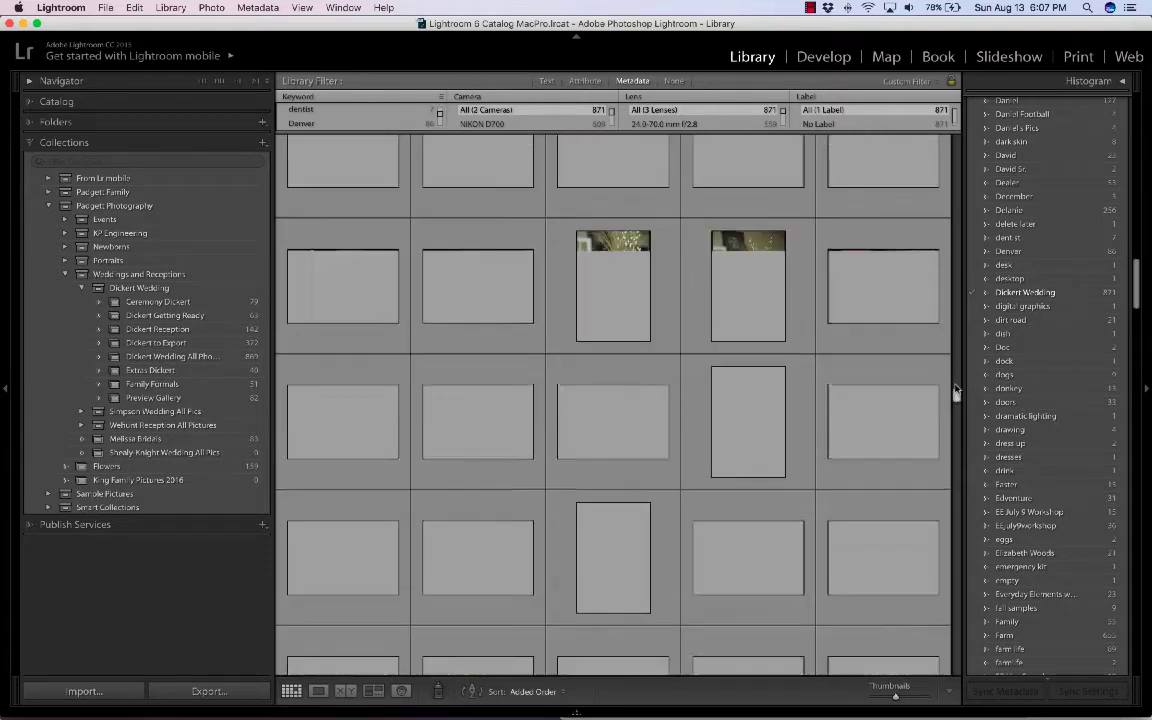
left_click_drag(955, 392, 826, 120)
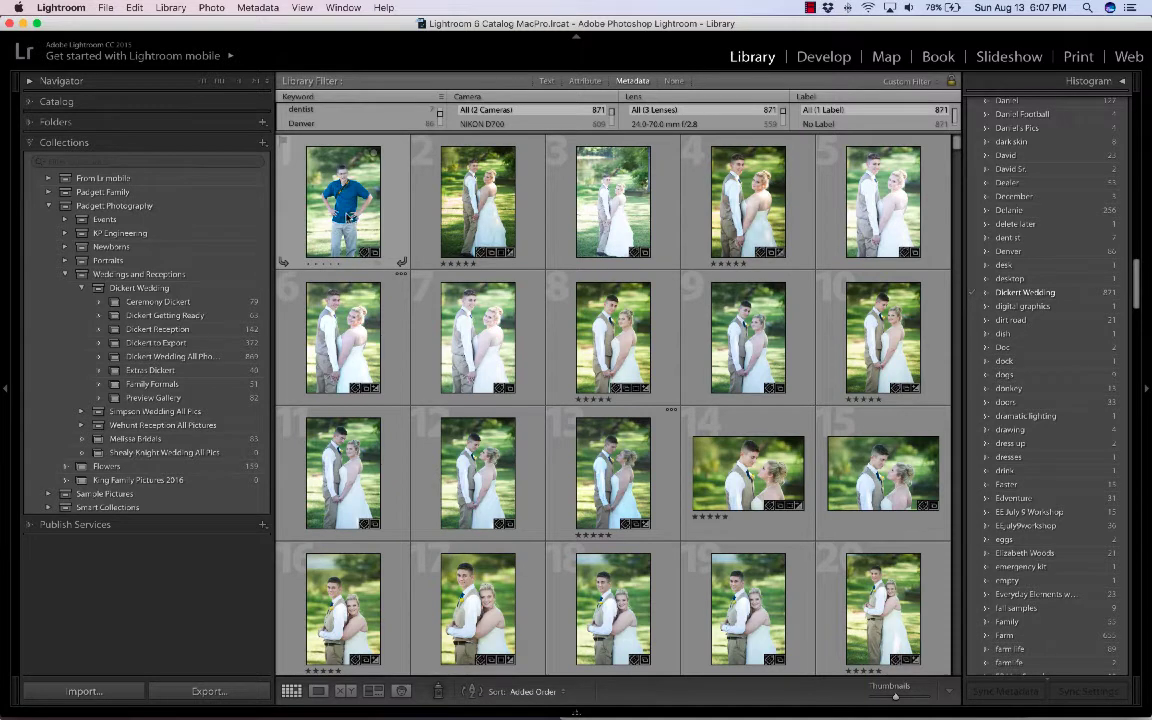
- Switch Auto Advance for photos off and back on
mouse_move(347, 216)
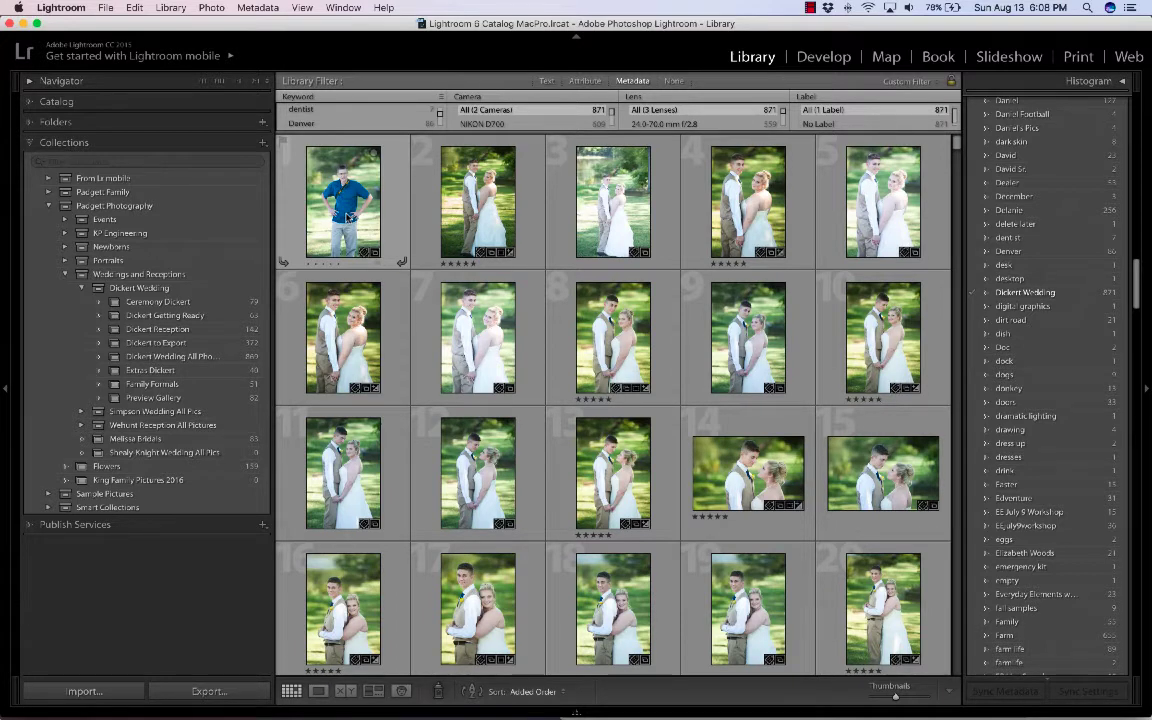
left_click(209, 7)
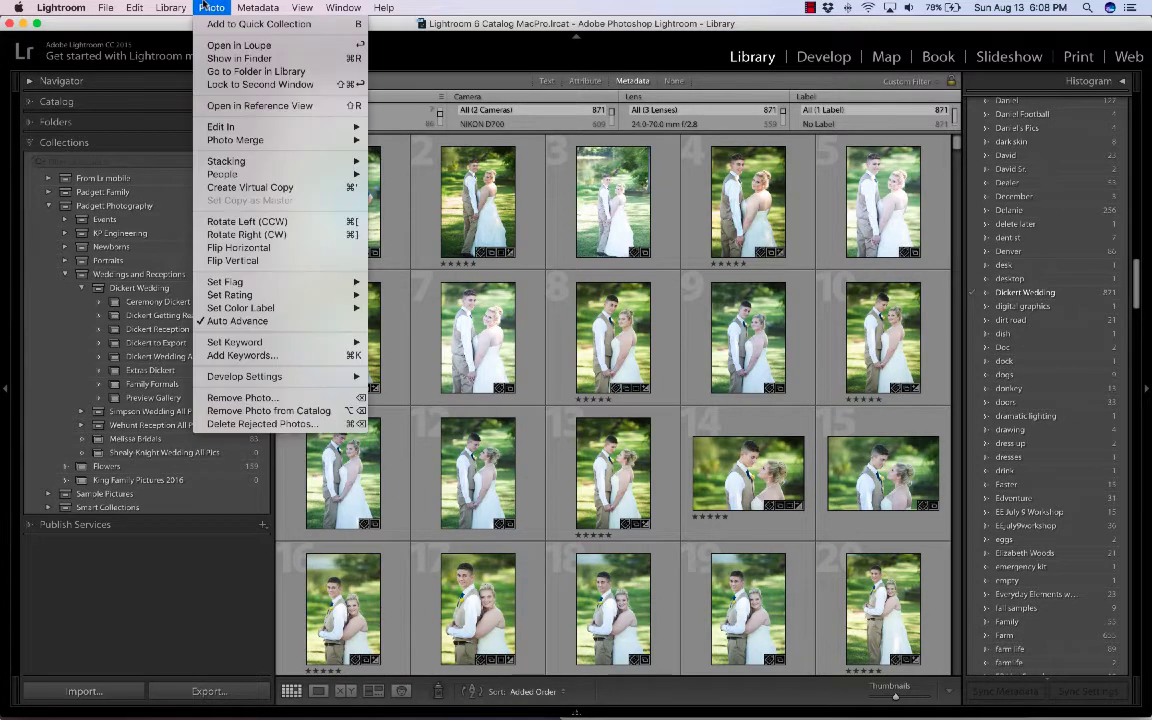
left_click(238, 321)
left_click(212, 7)
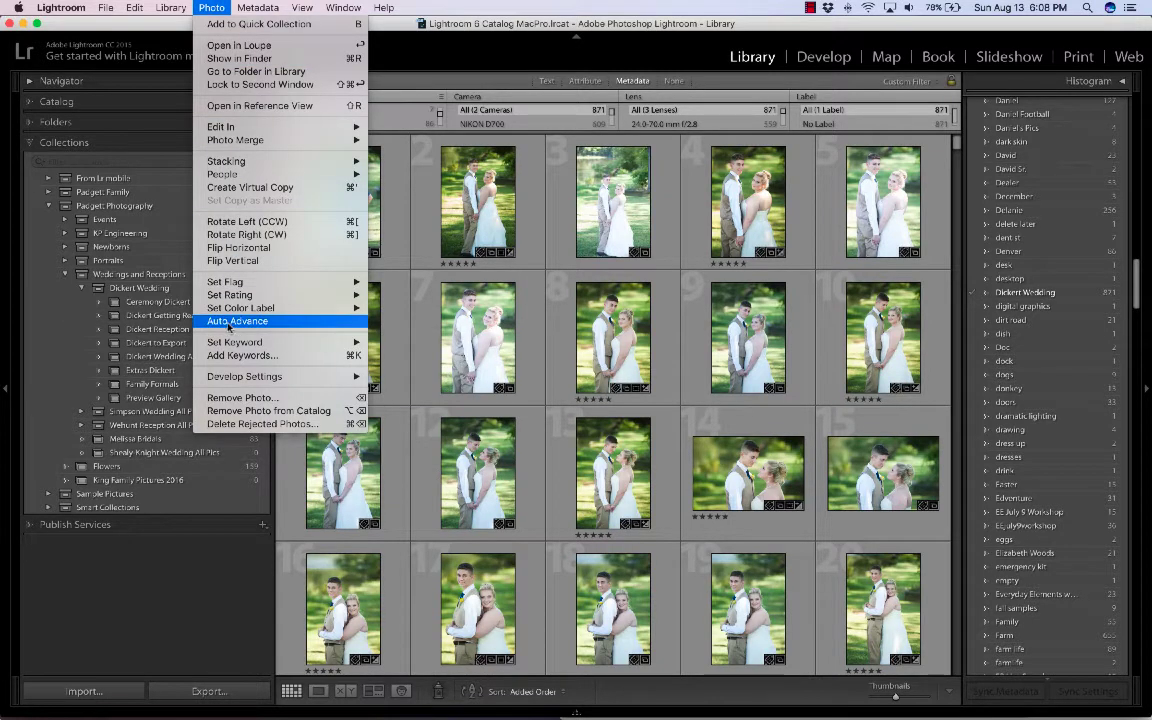
left_click(229, 324)
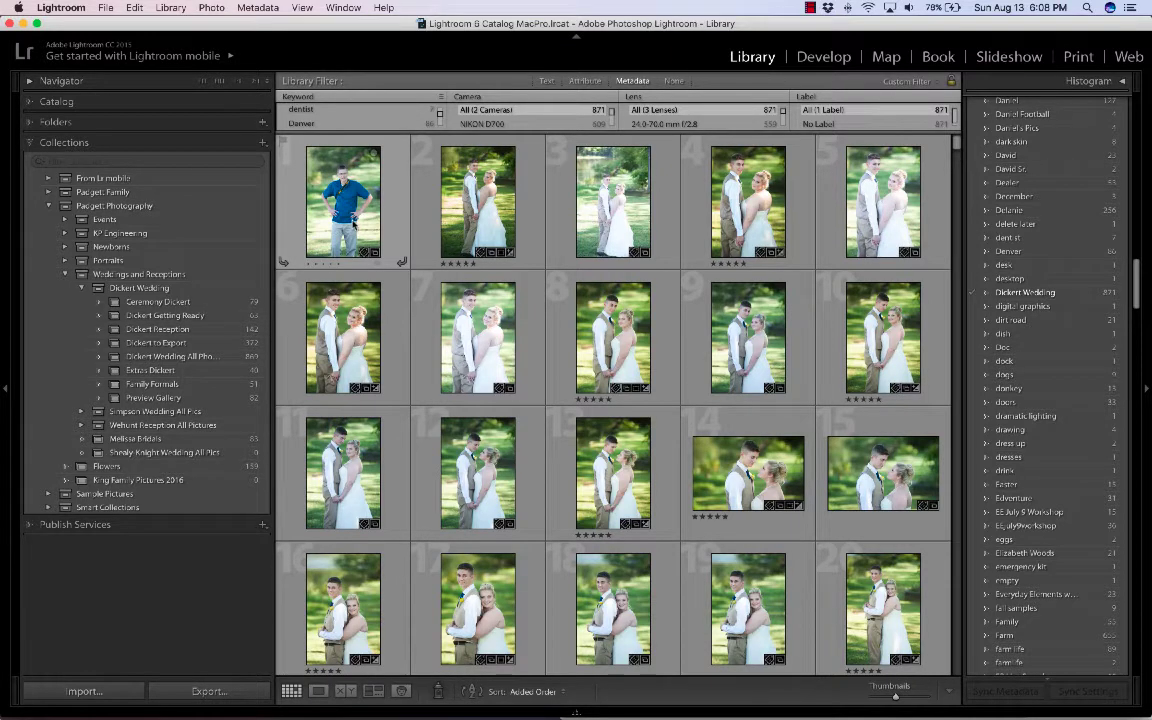
- Starting with the first photo in Loupe view, flag photos 1, 2, 4 and 6 as picks, reject 3 and 5, and return to the grid
double_click(353, 225)
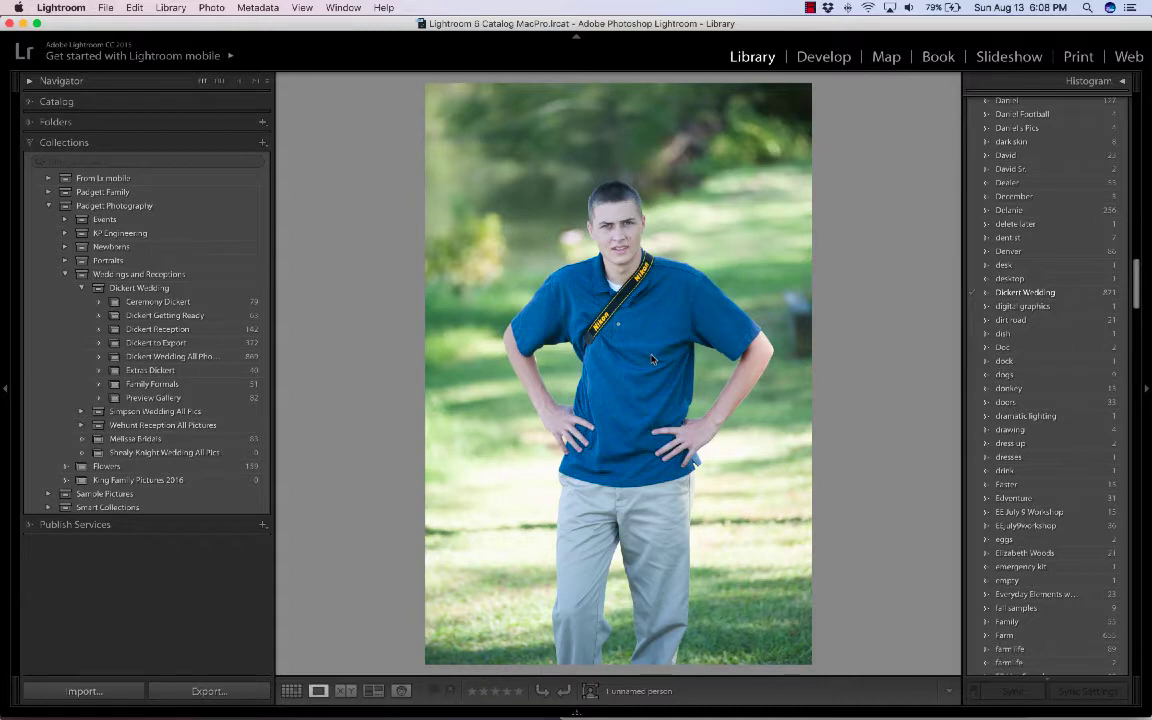
key("p")
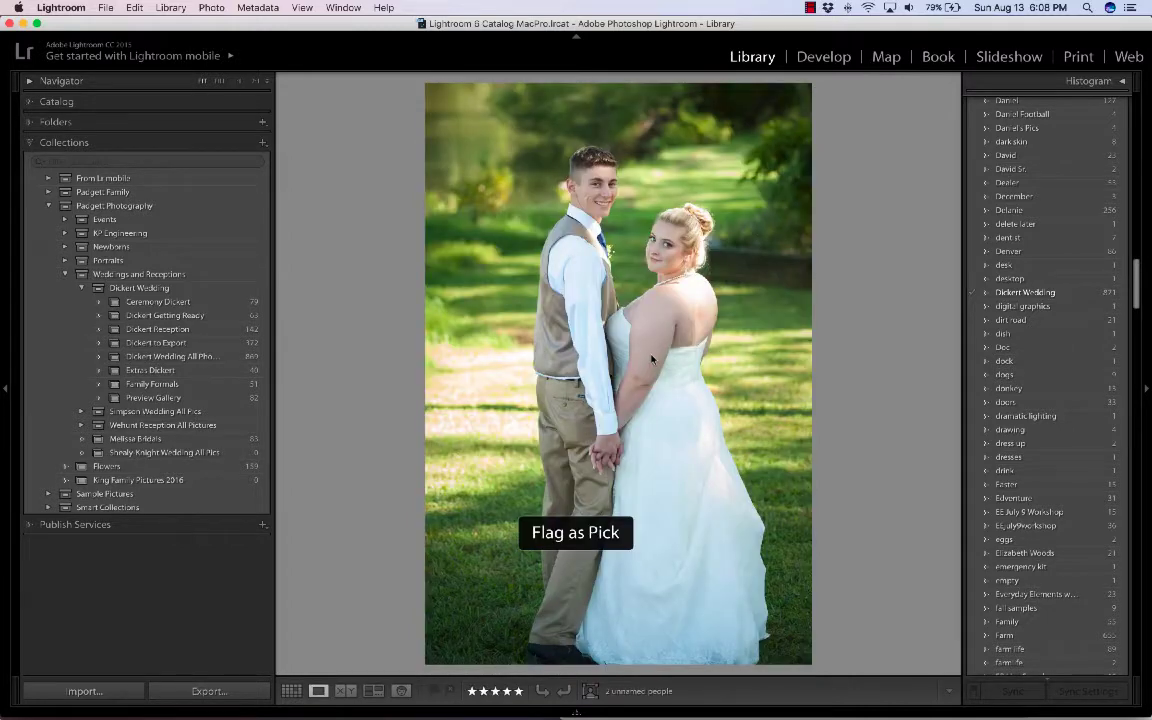
key("p")
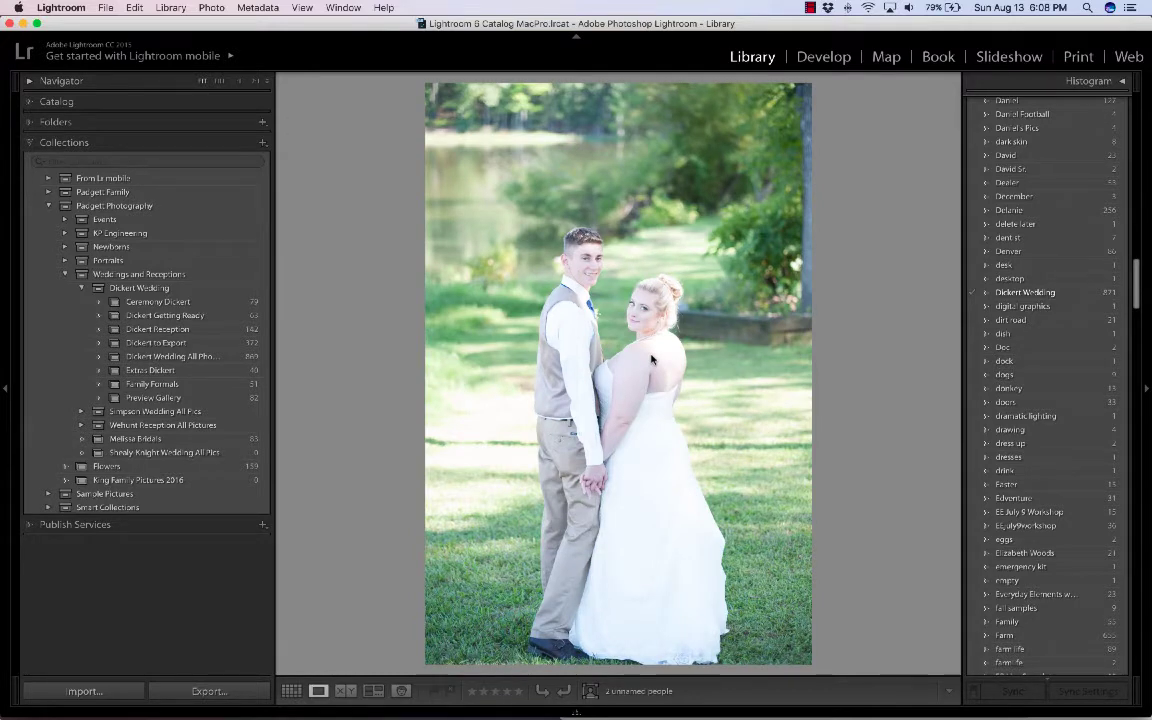
key("x")
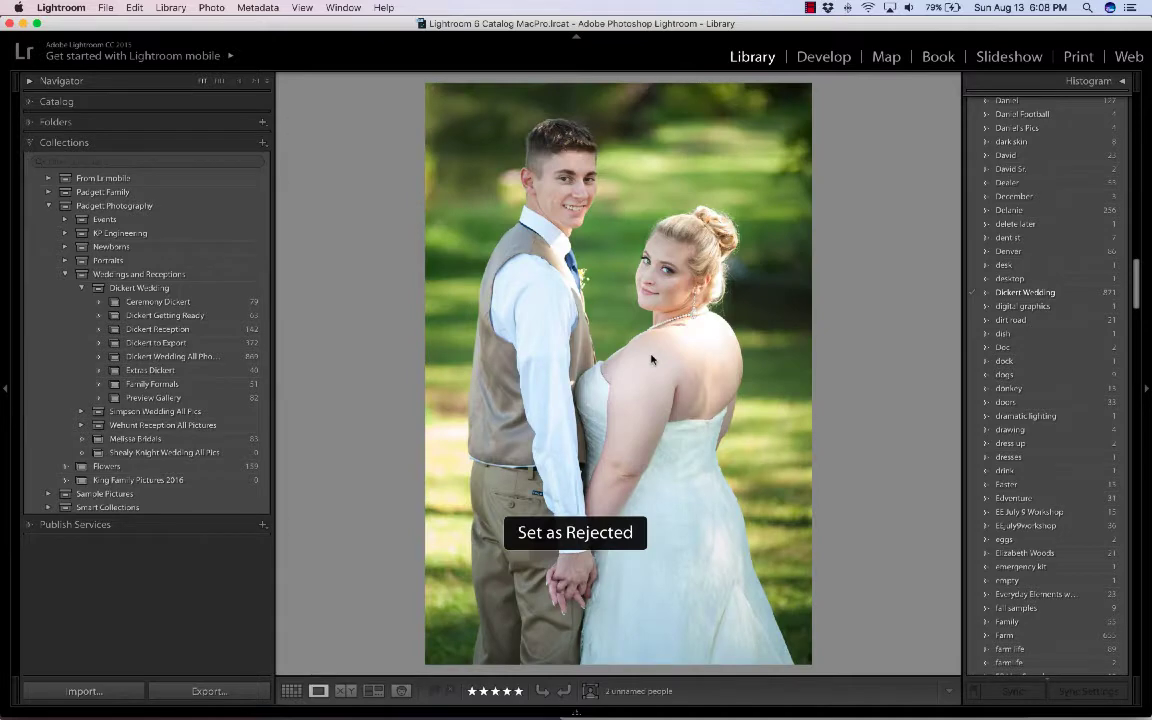
key("p")
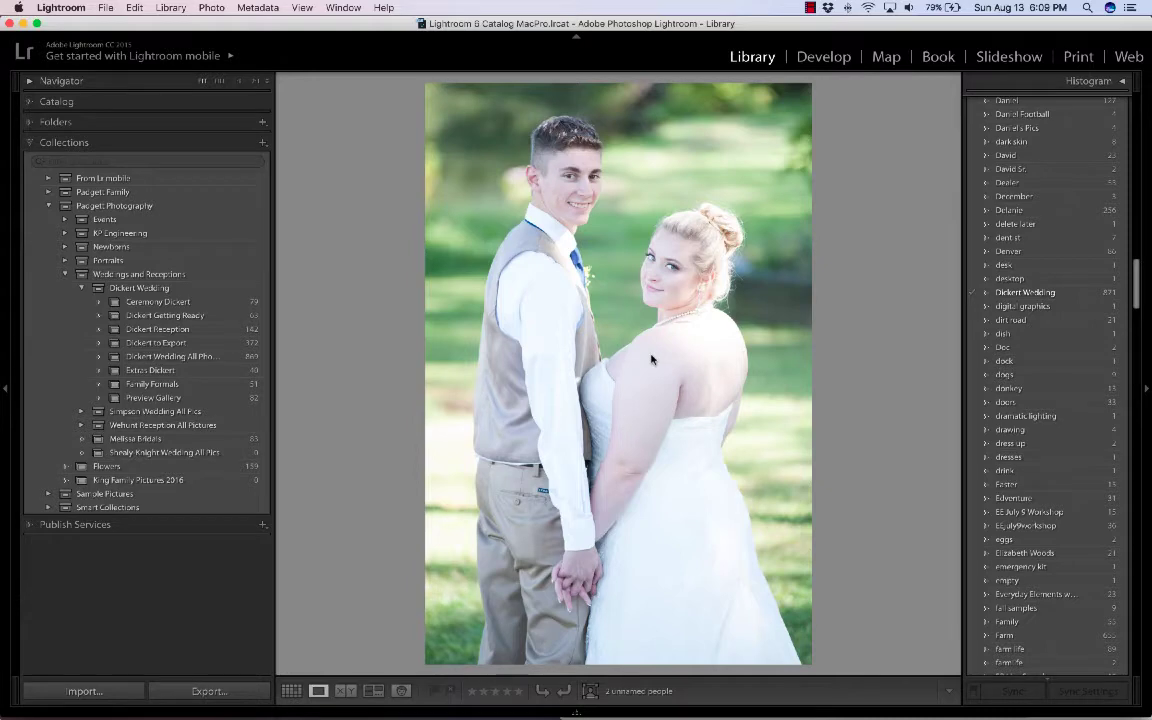
key("x")
key("p")
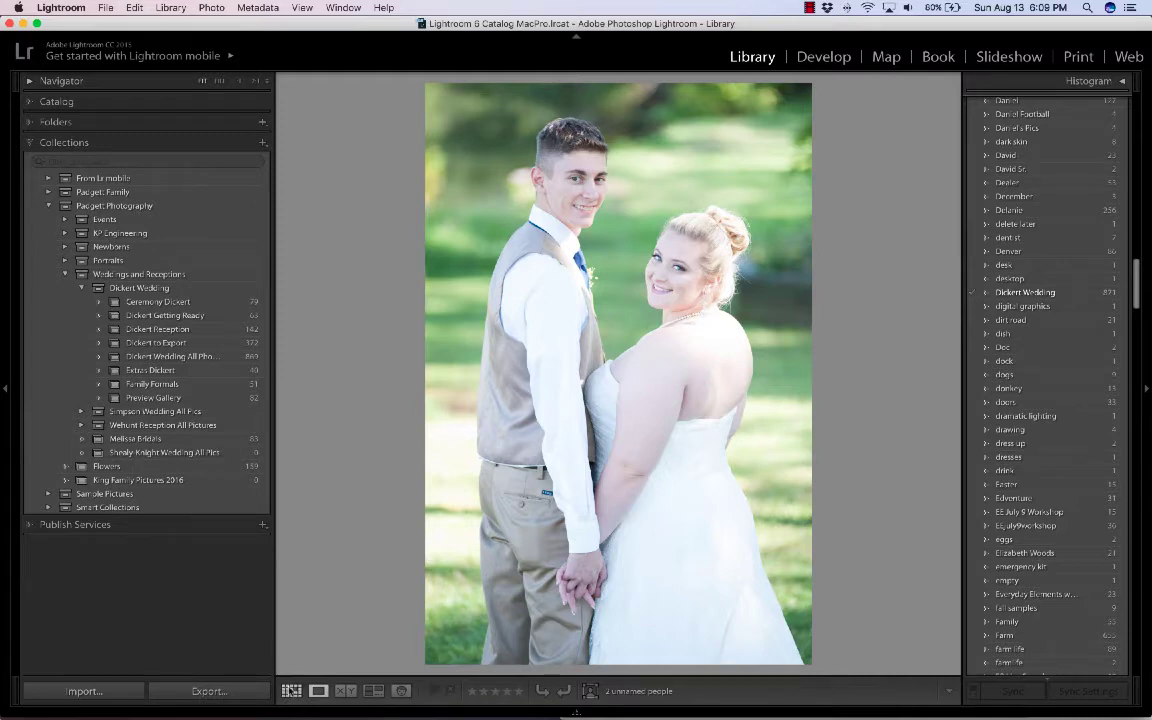
left_click(291, 691)
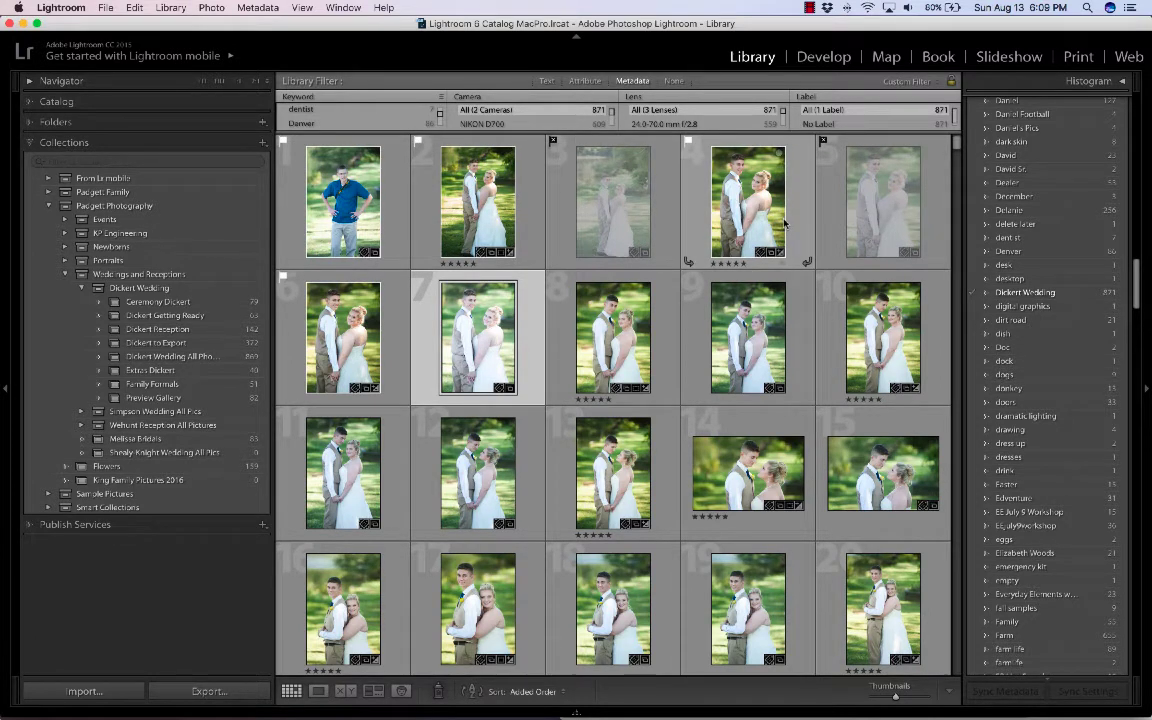
- Select all photos flagged as rejected and request their deletion, cancelling at the confirmation
mouse_move(785, 224)
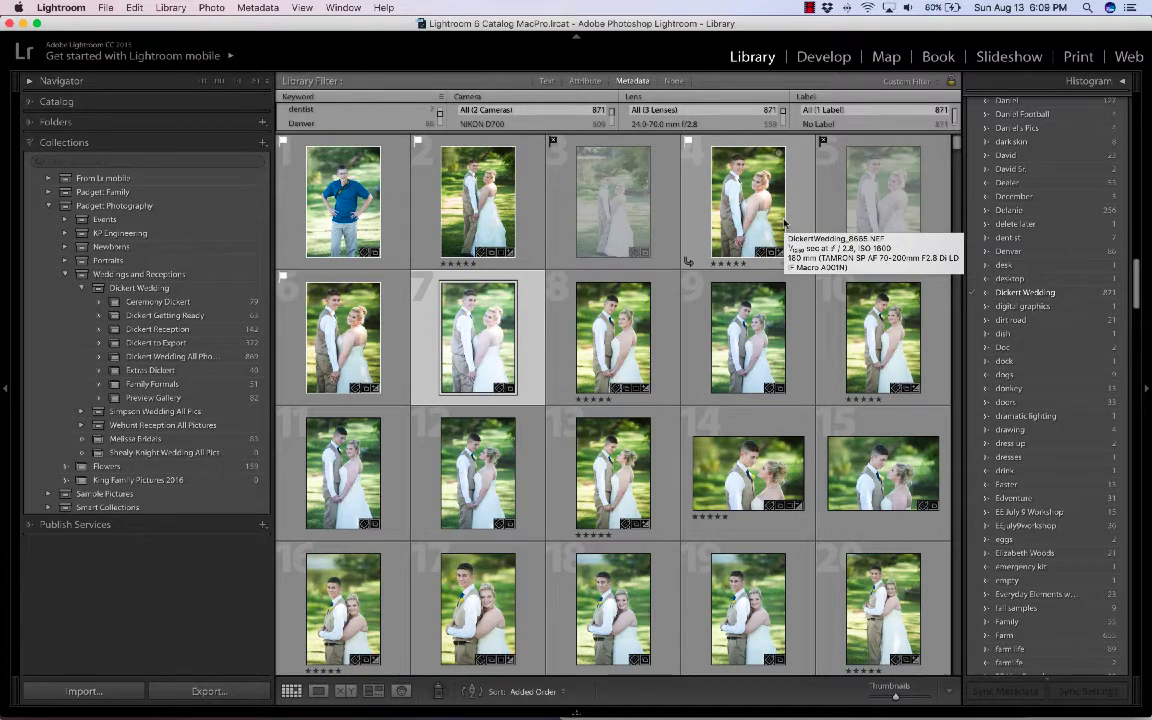
left_click(134, 7)
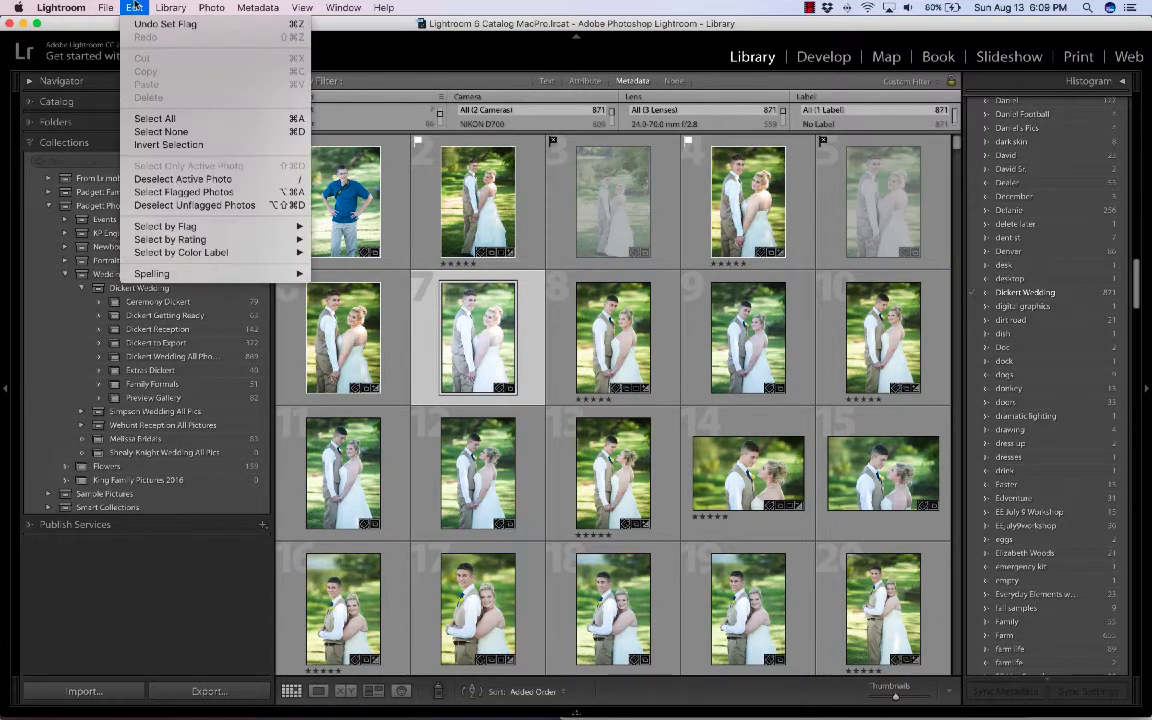
mouse_move(155, 230)
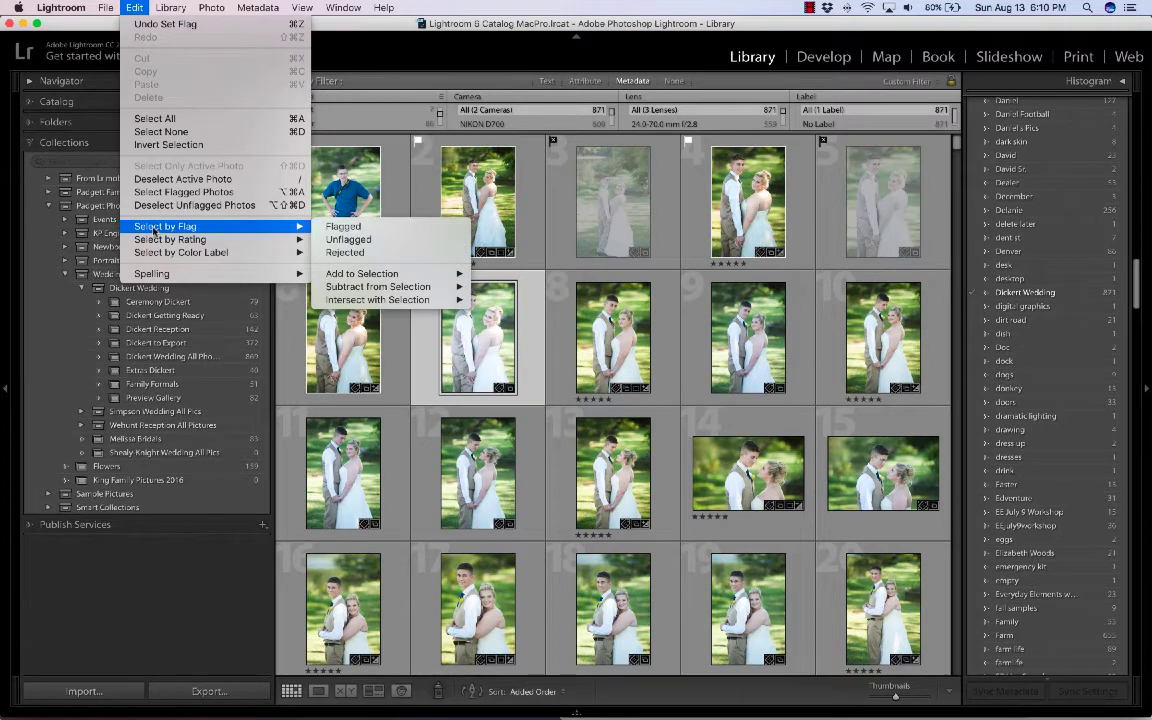
left_click(345, 253)
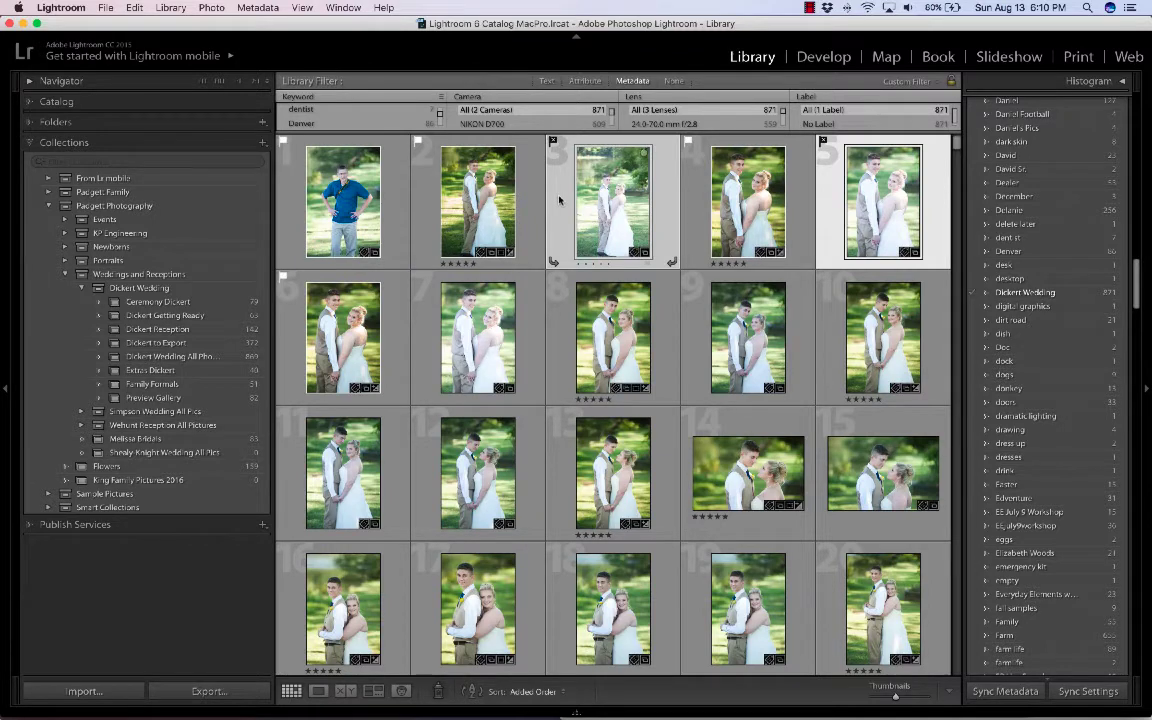
key("BackSpace")
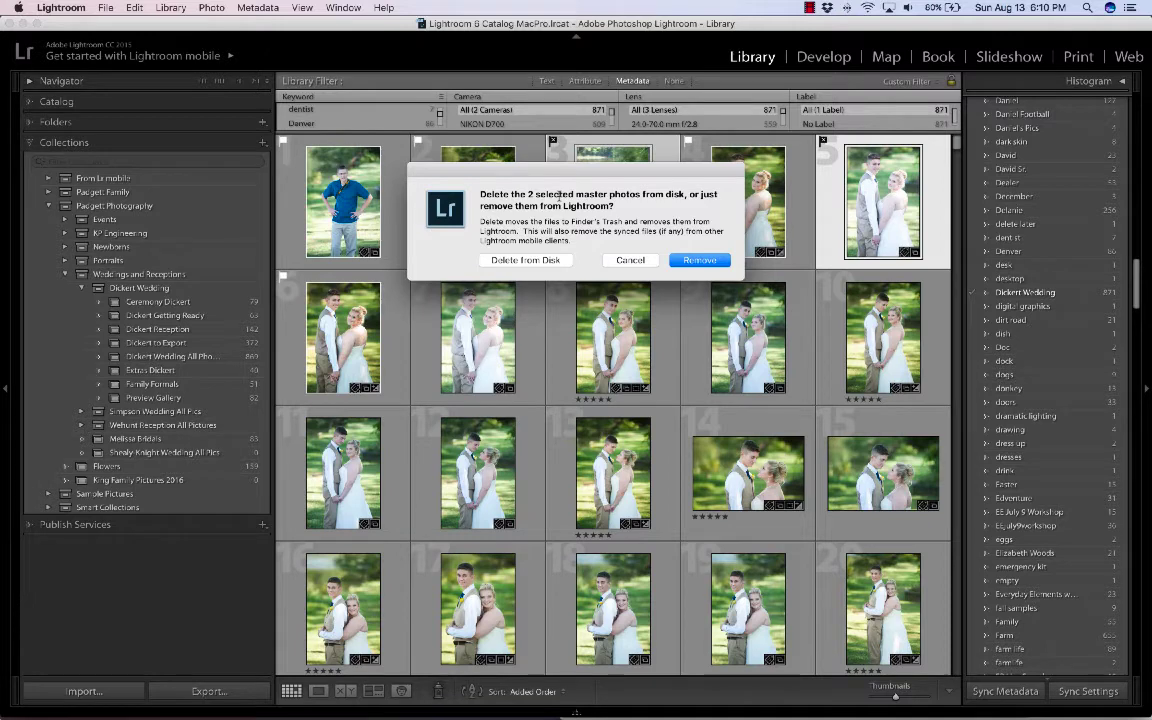
left_click(633, 260)
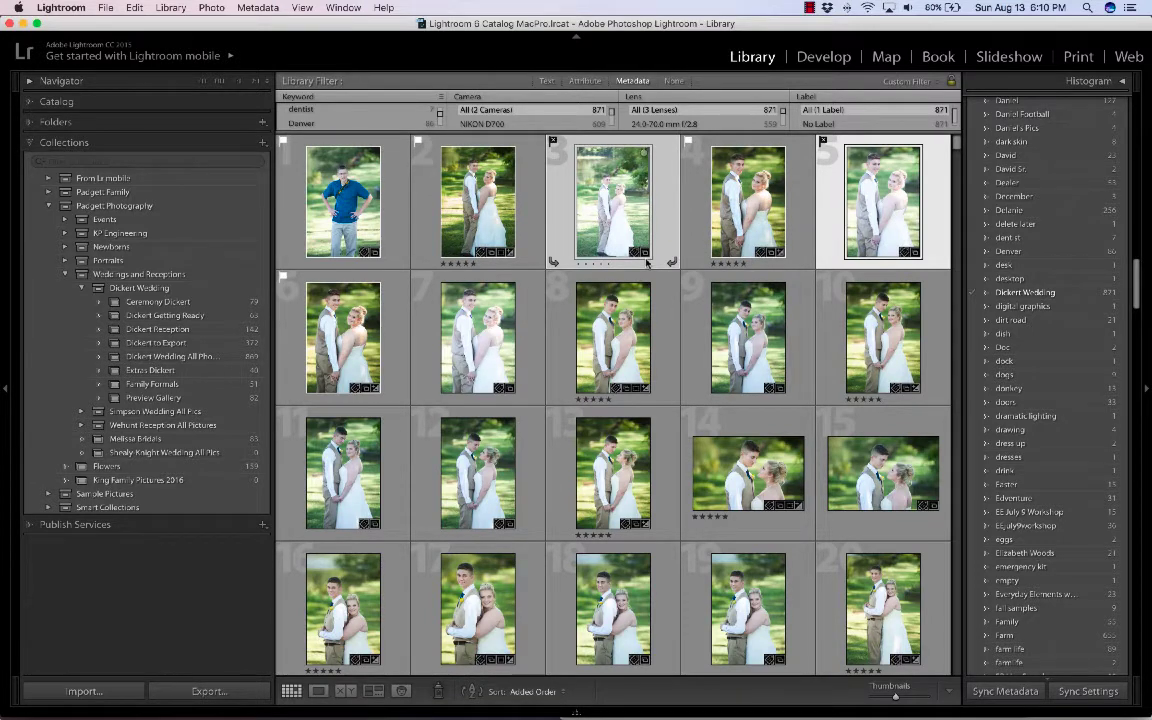
- From the wedding's all-photos collection, set up a "Wedding 2" collection set inside Weddings and Receptions, but cancel without creating it
left_click(200, 358)
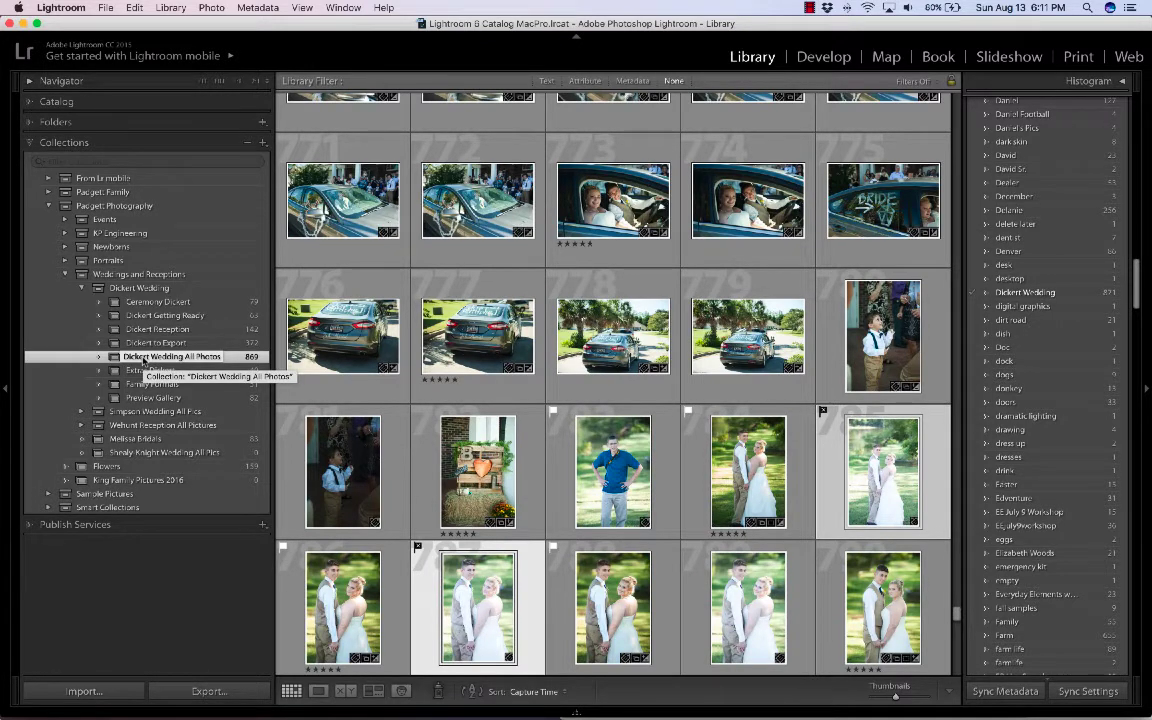
left_click(263, 143)
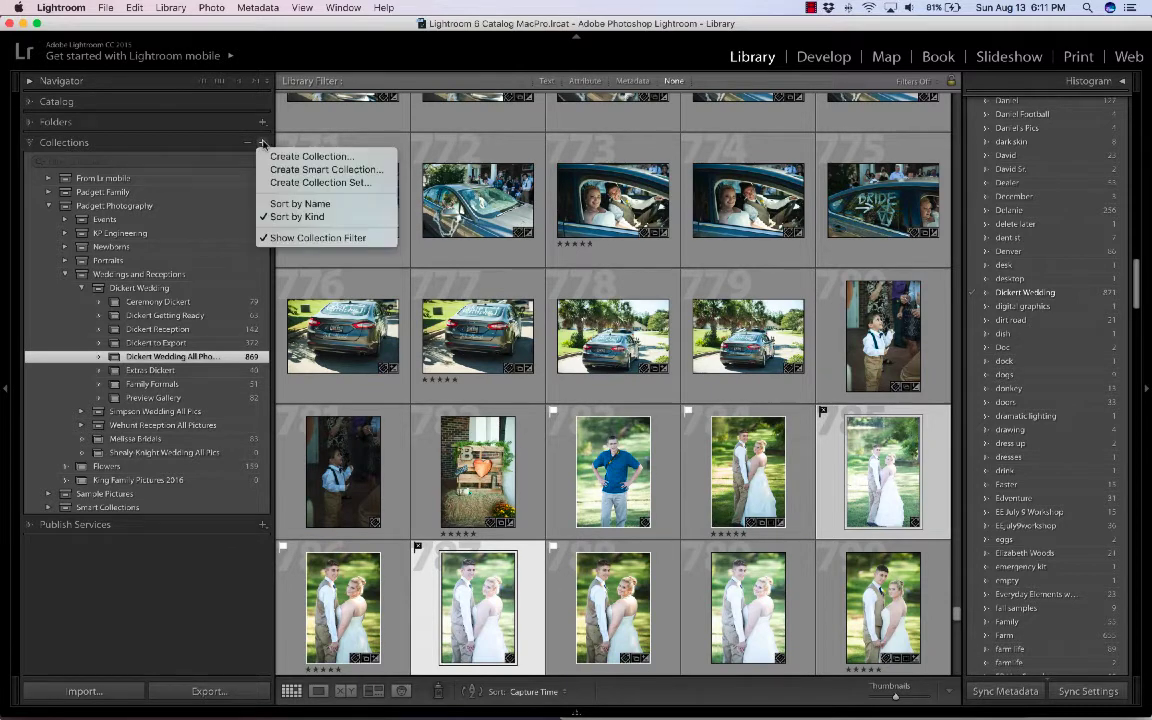
left_click(305, 184)
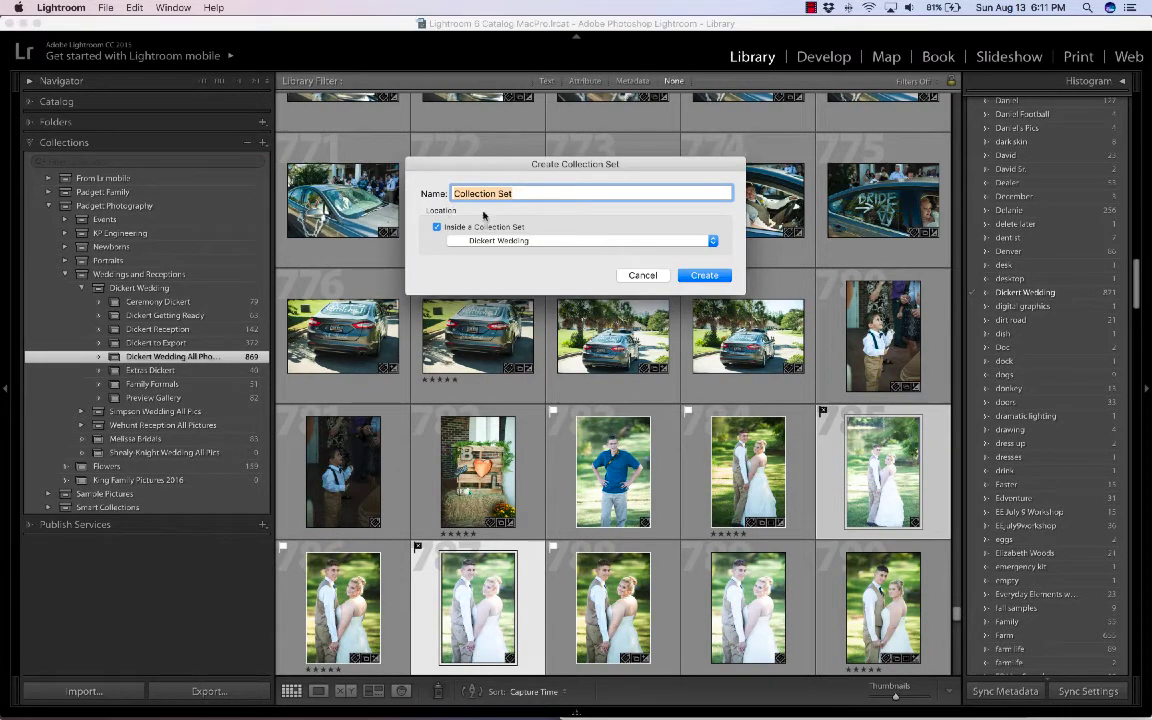
type("Dicker")
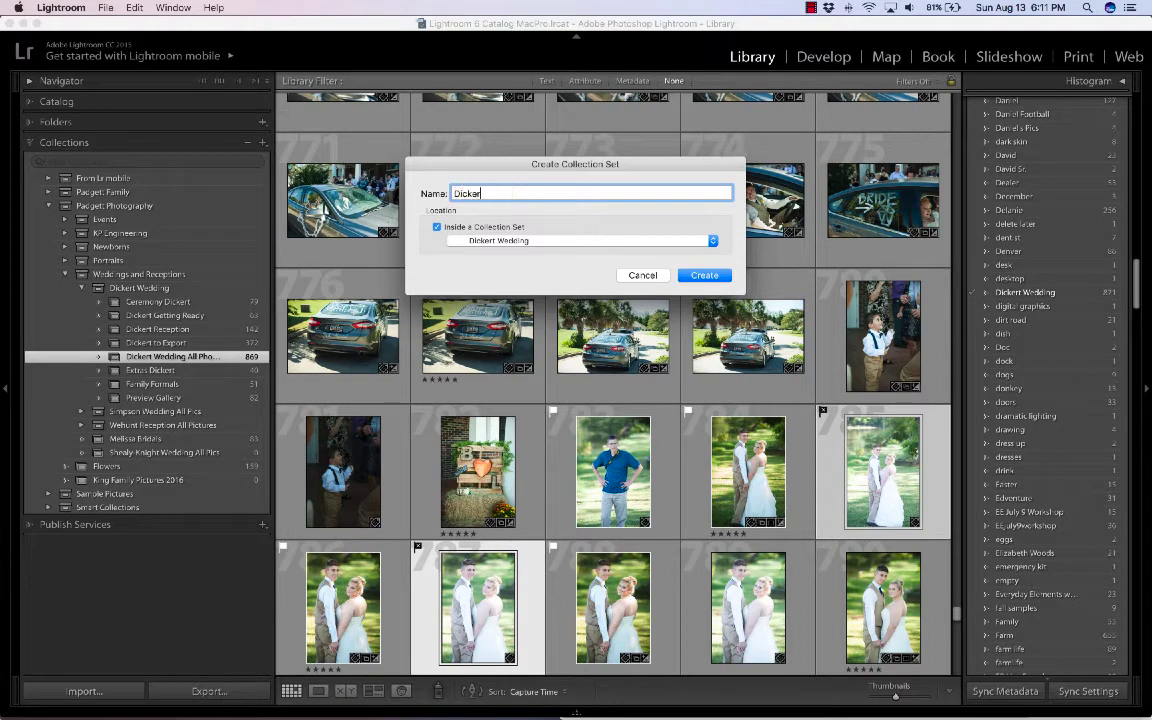
type("t Wedding 2")
left_click(469, 240)
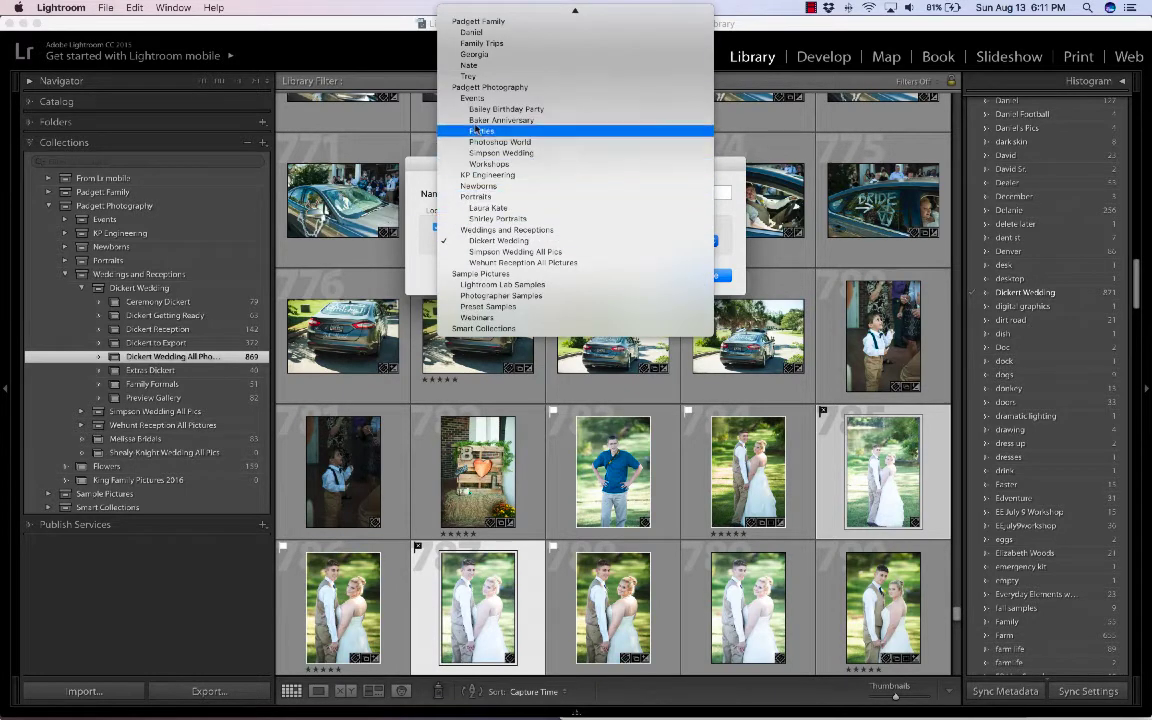
left_click(476, 88)
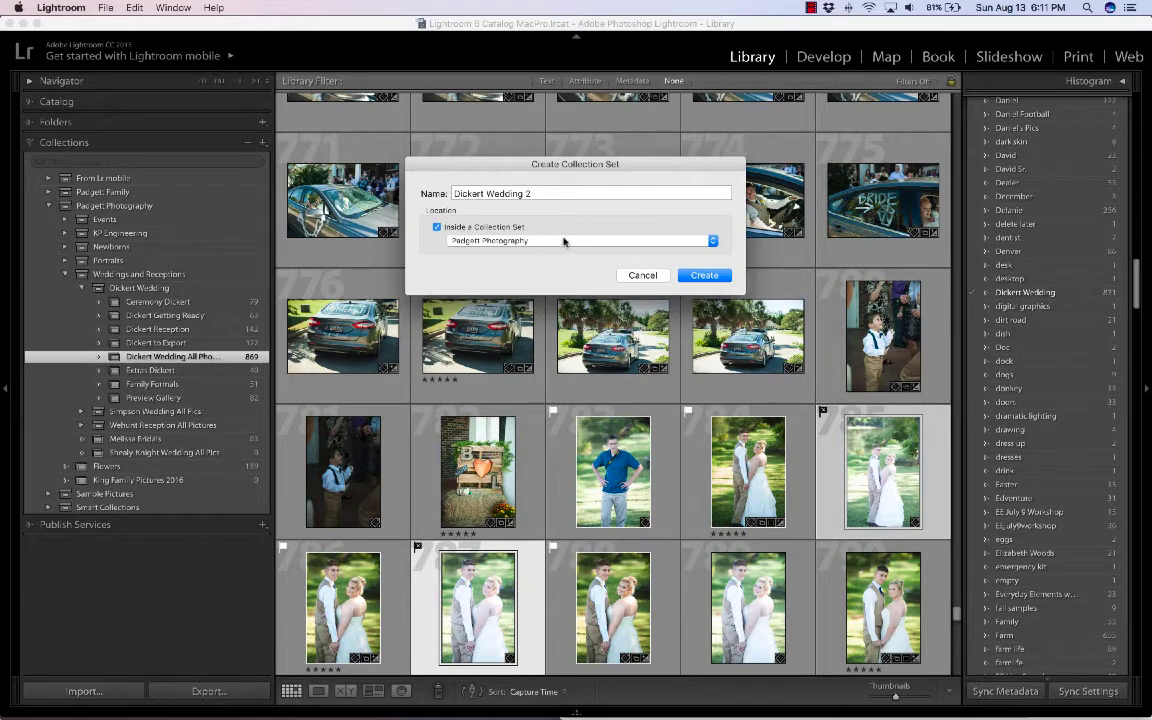
left_click(561, 243)
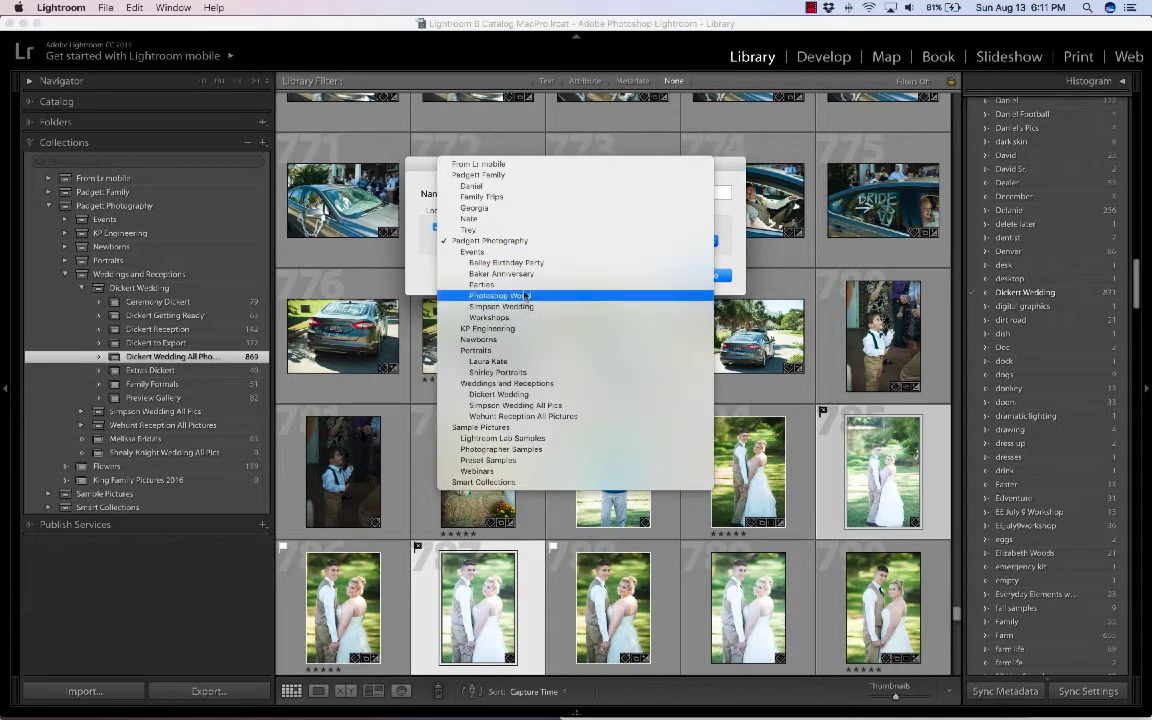
left_click(507, 383)
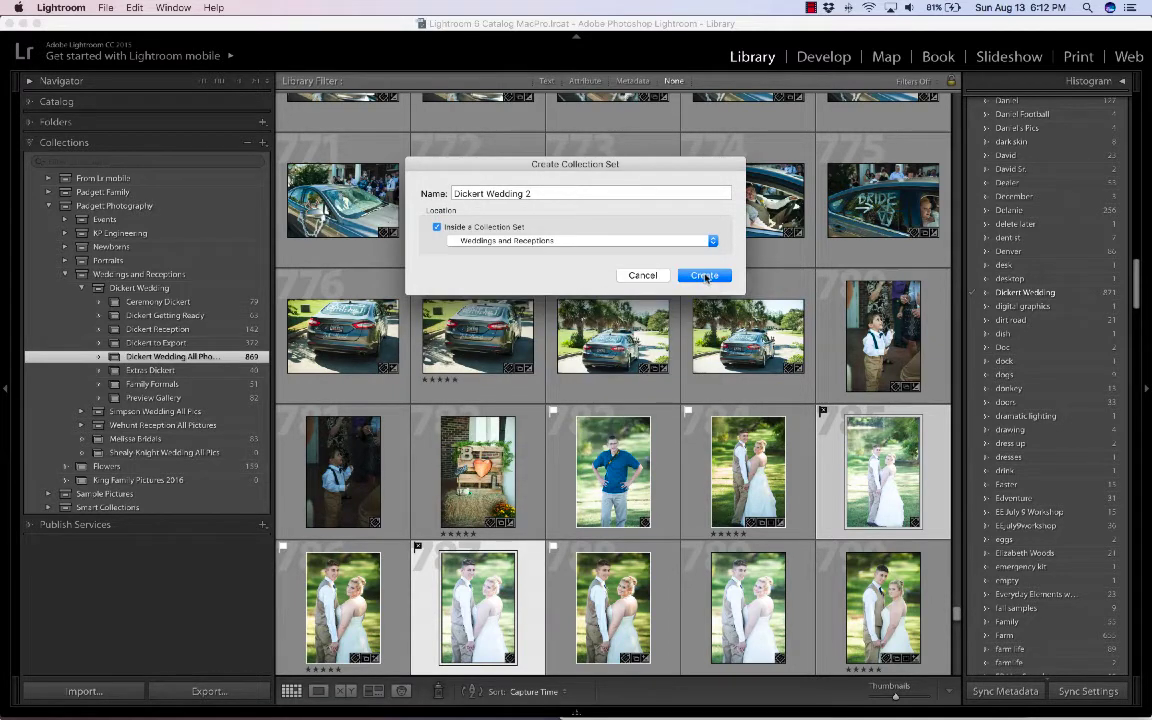
left_click(638, 276)
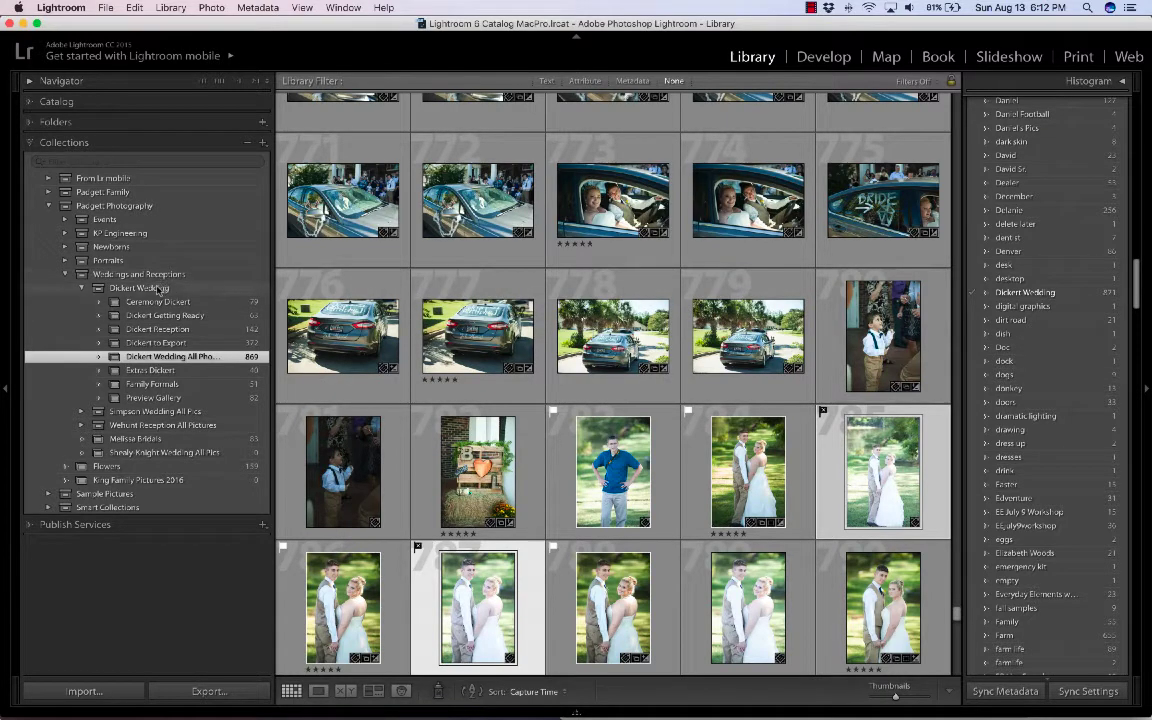
- Collapse and re-expand the wedding's collection set and view the photos in its Family Formals collection
left_click(81, 288)
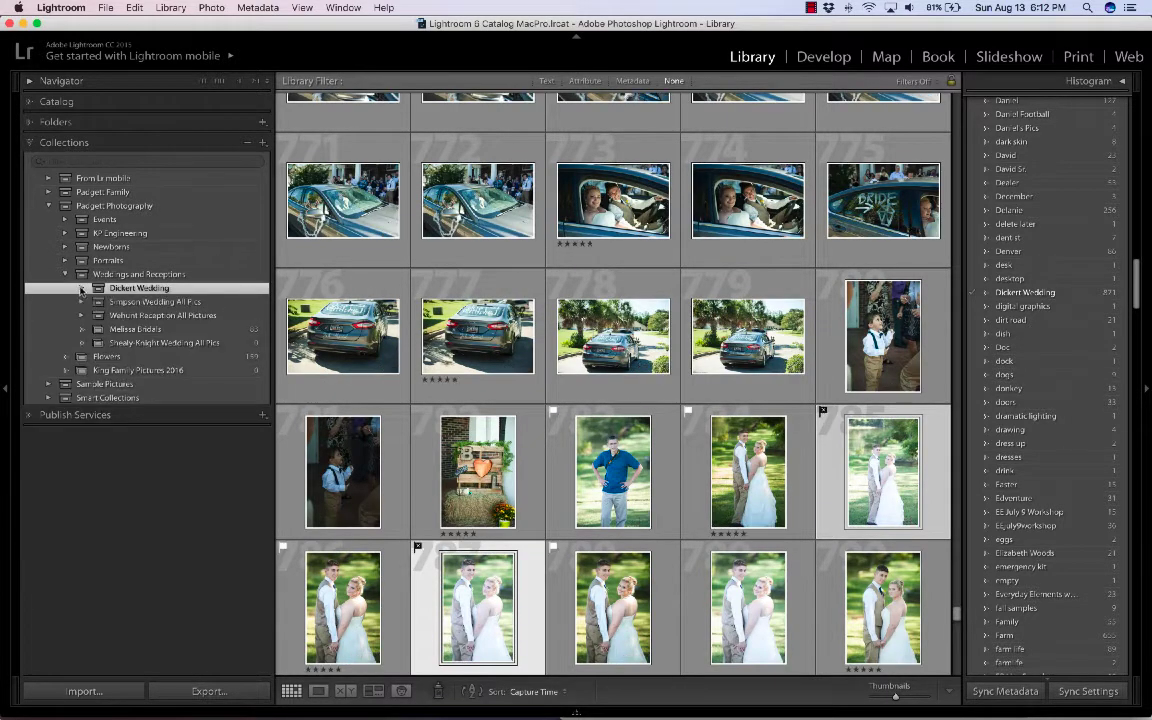
left_click(81, 288)
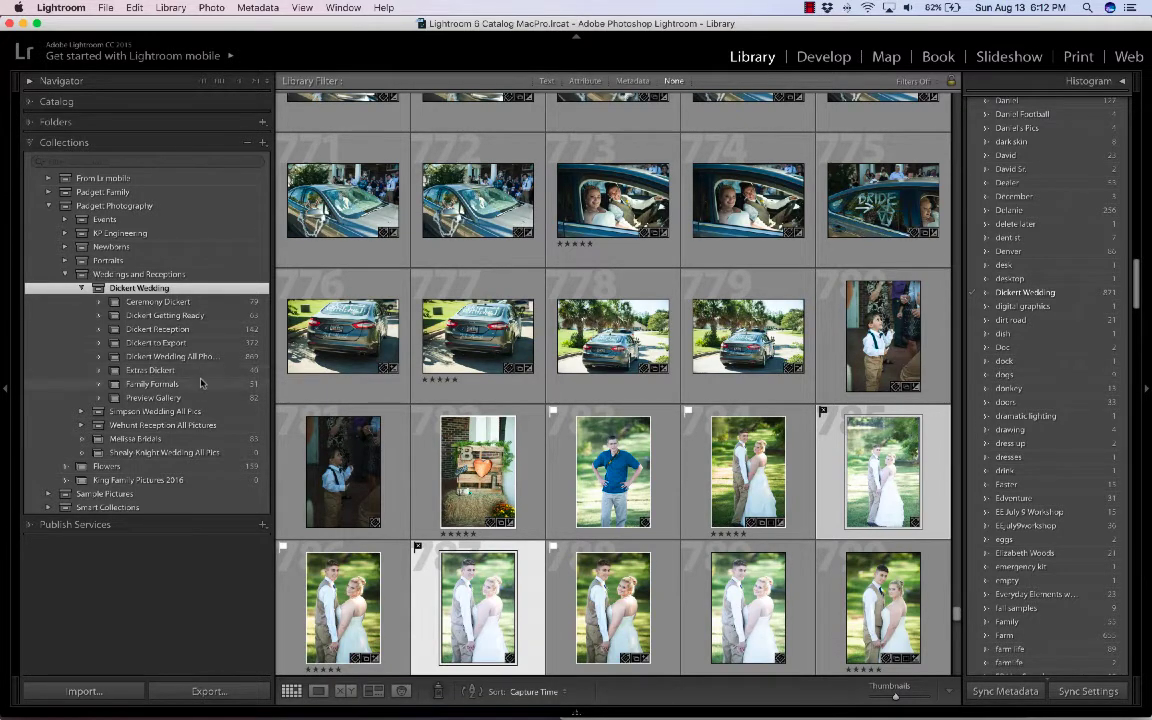
left_click(200, 384)
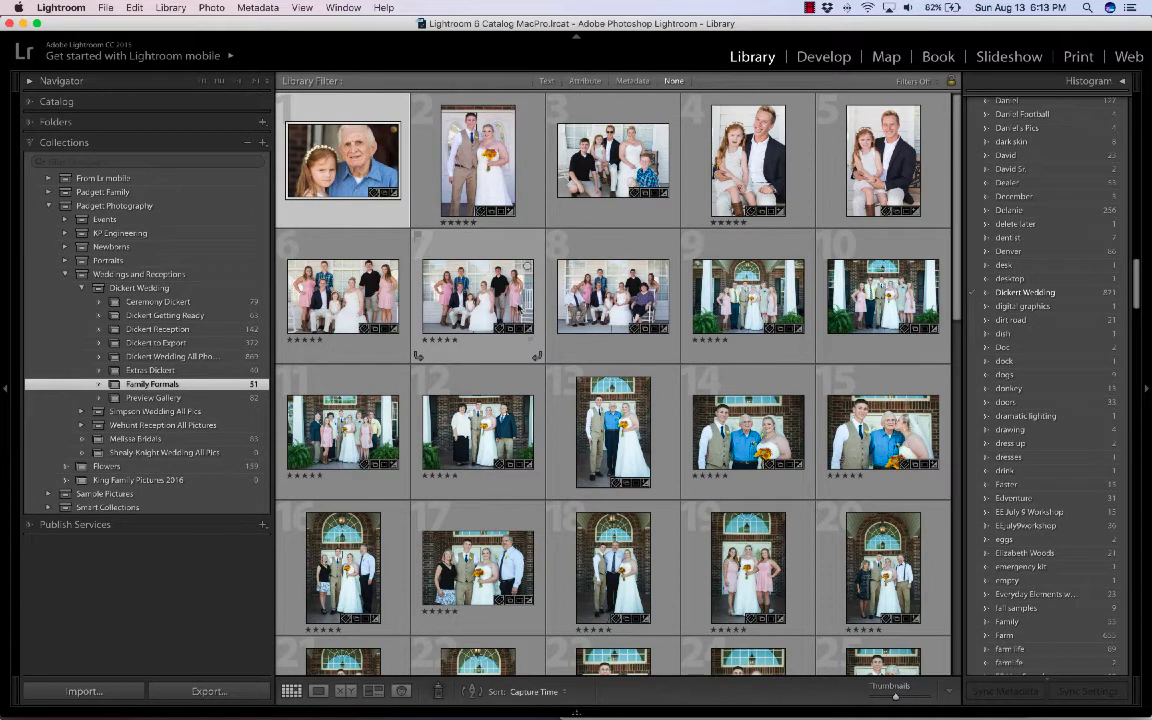
mouse_move(521, 311)
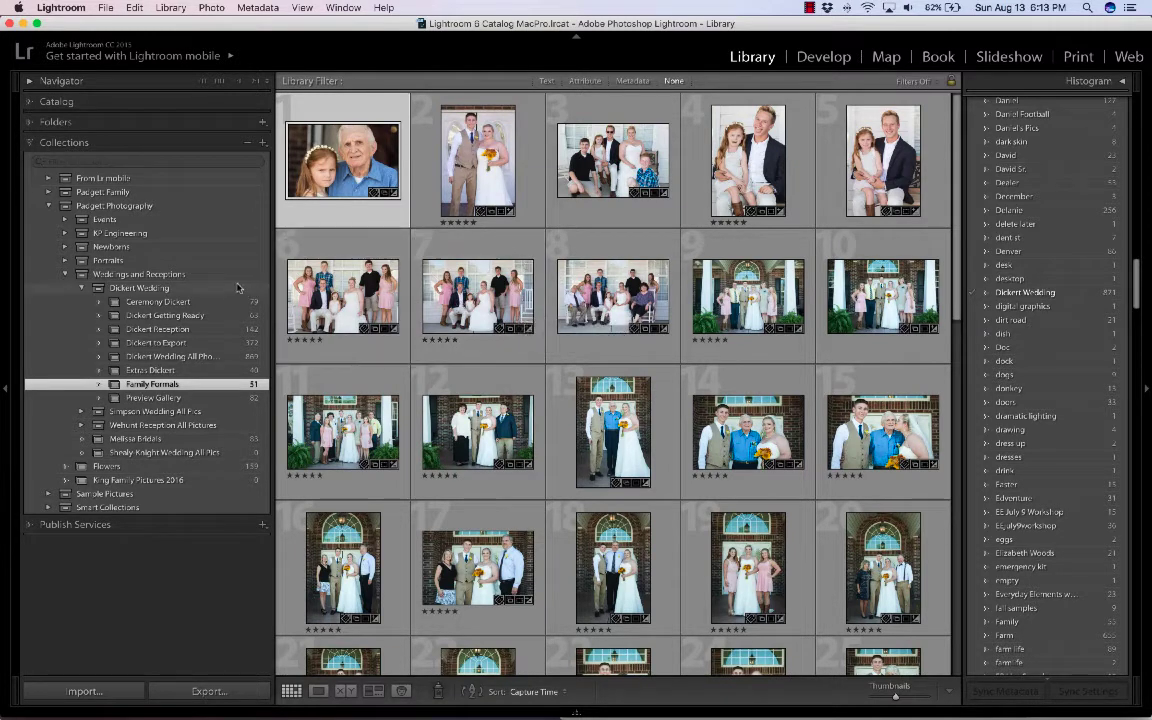
- Create a collection named Family Portraits inside the wedding's collection set, without including the selected photo
left_click(262, 142)
left_click(308, 156)
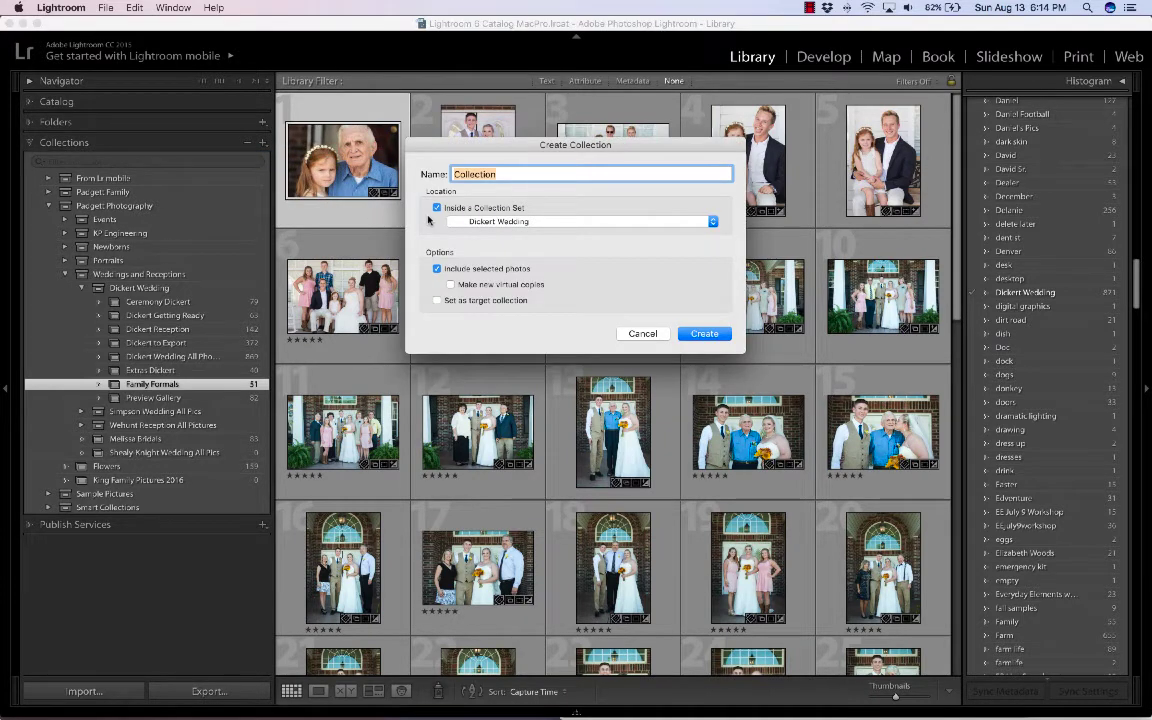
type("Family Portraits")
left_click(706, 335)
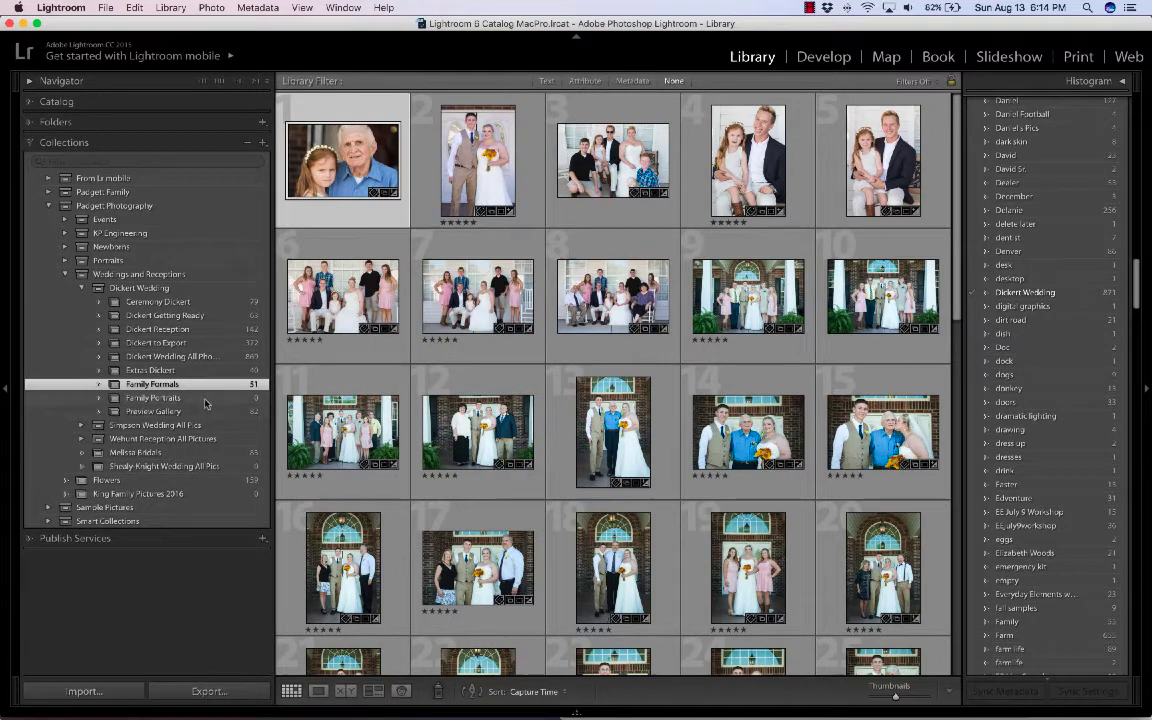
- View the Family Portraits collection and browse all photos carrying the wedding's keyword
left_click(205, 401)
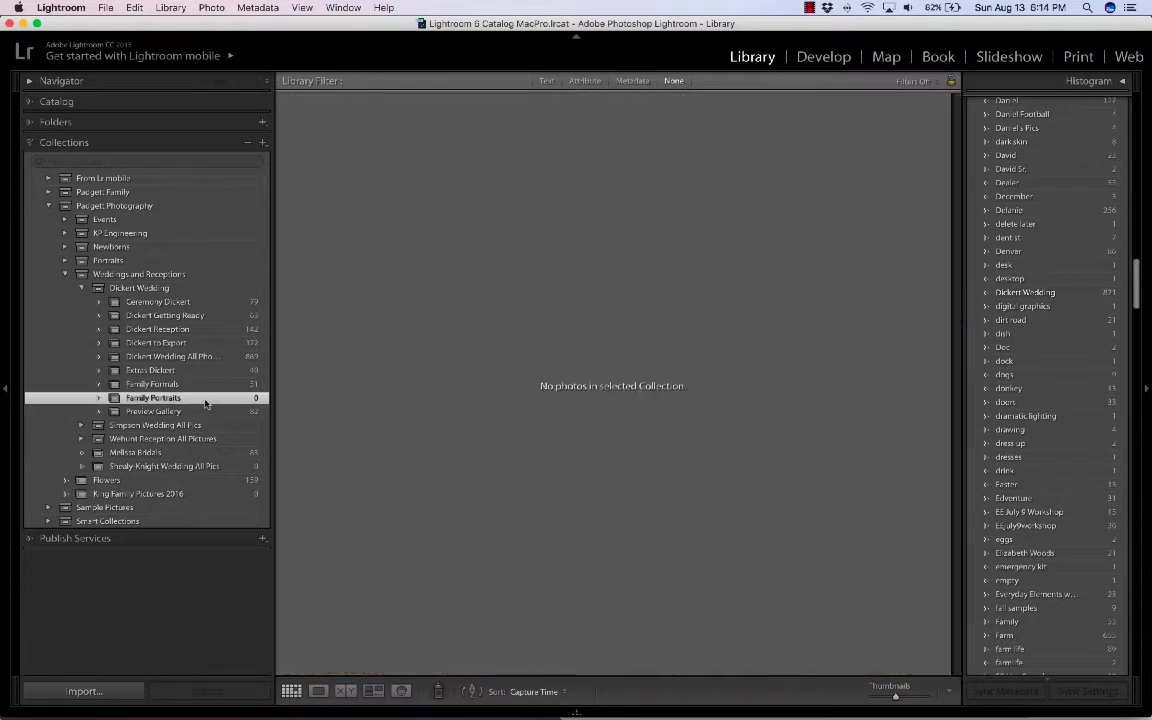
left_click(1123, 292)
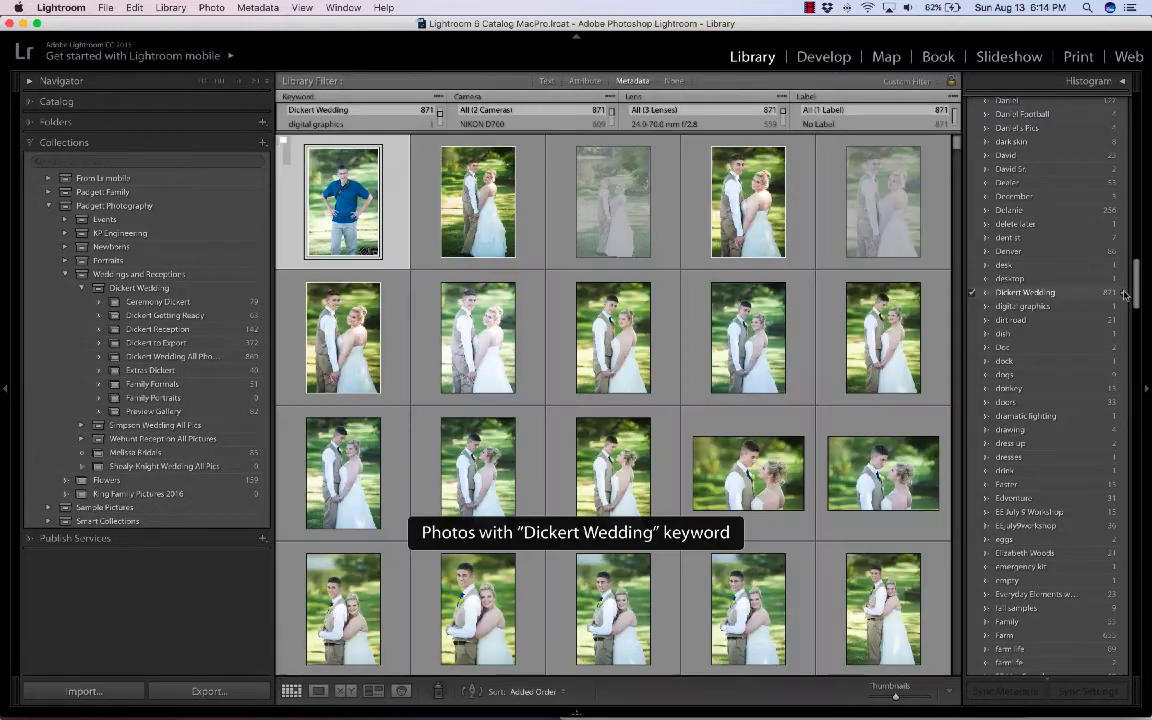
scroll(745, 295, "down", 10)
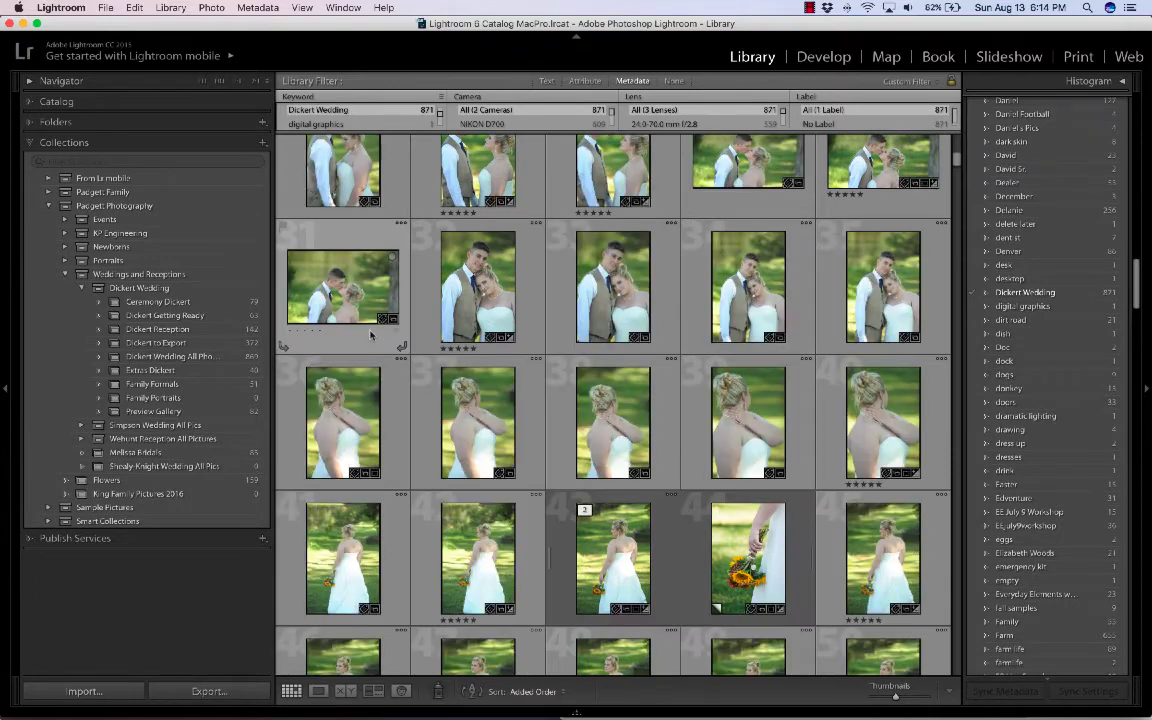
- Add the first 28 photos of the Family Formals collection to Family Portraits and open Family Portraits
left_click(215, 388)
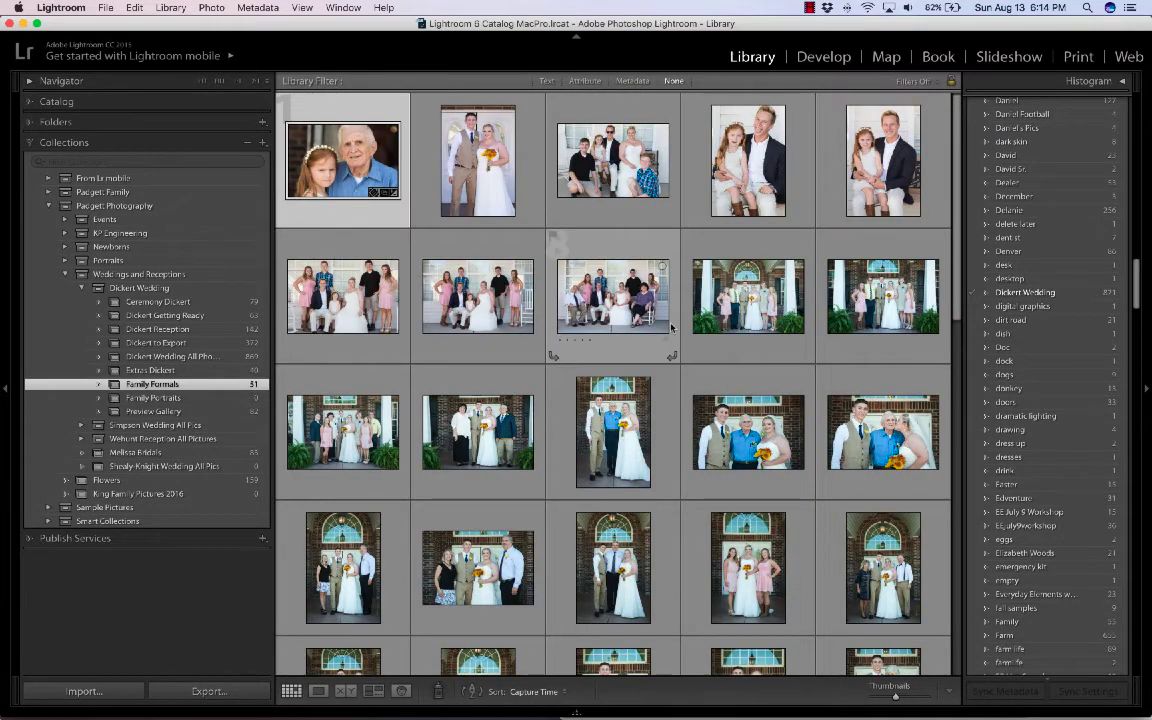
scroll(672, 325, "down", 2)
scroll(670, 327, "down", 3)
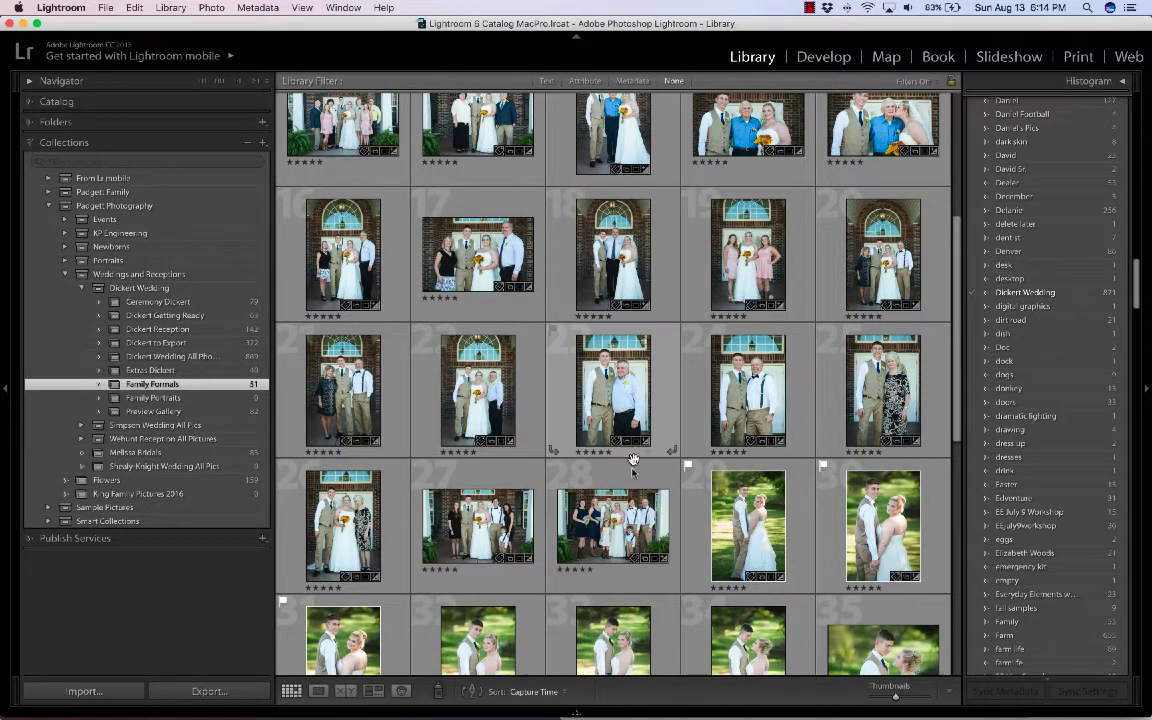
left_click(561, 476)
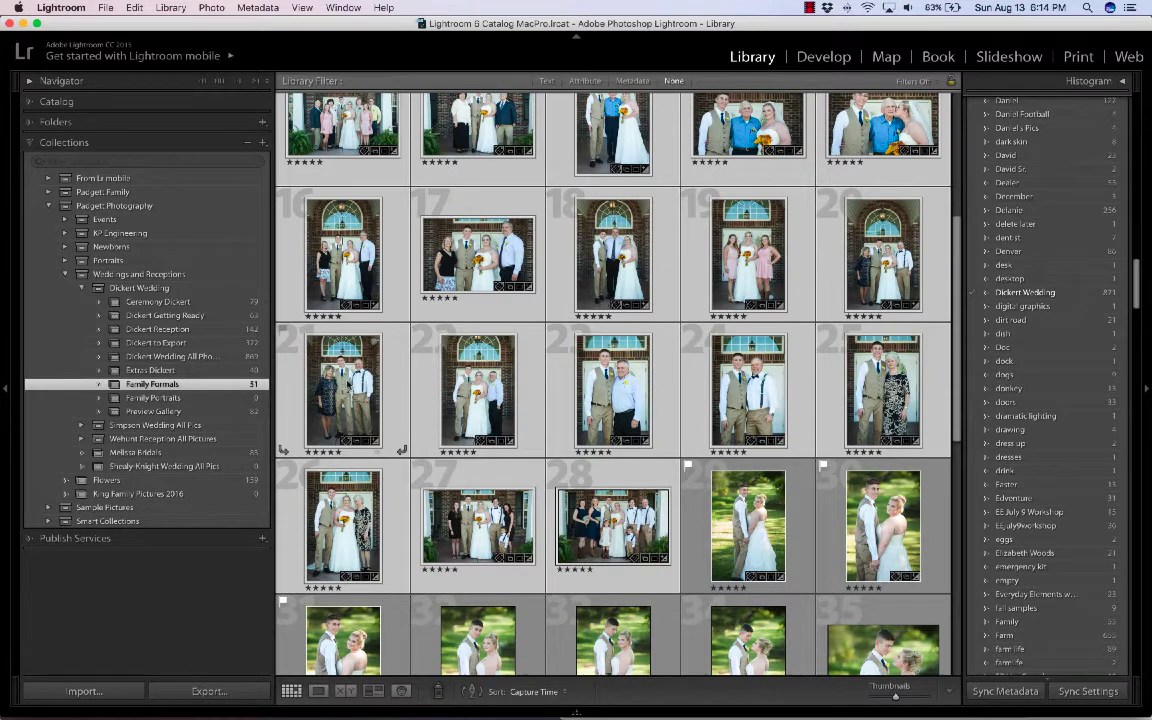
left_click(312, 342)
left_click_drag(312, 342, 250, 398)
left_click(236, 398)
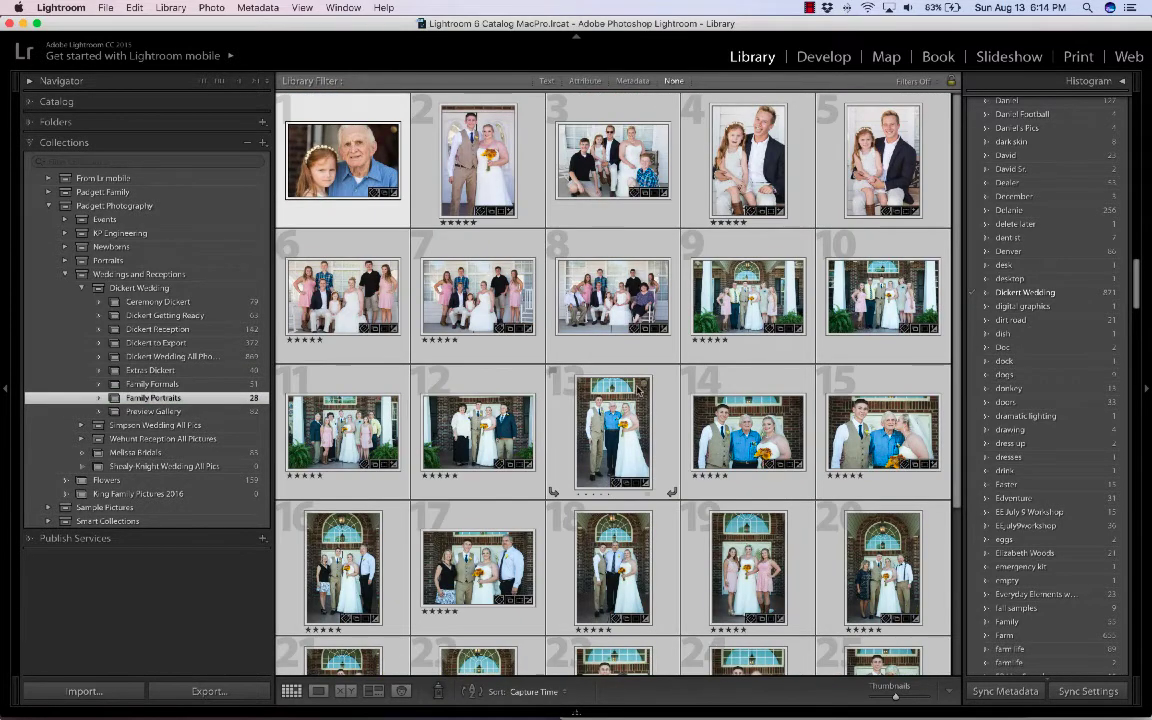
- Look through the photos in Family Portraits and in the wedding's Extras collection
scroll(638, 393, "down", 3)
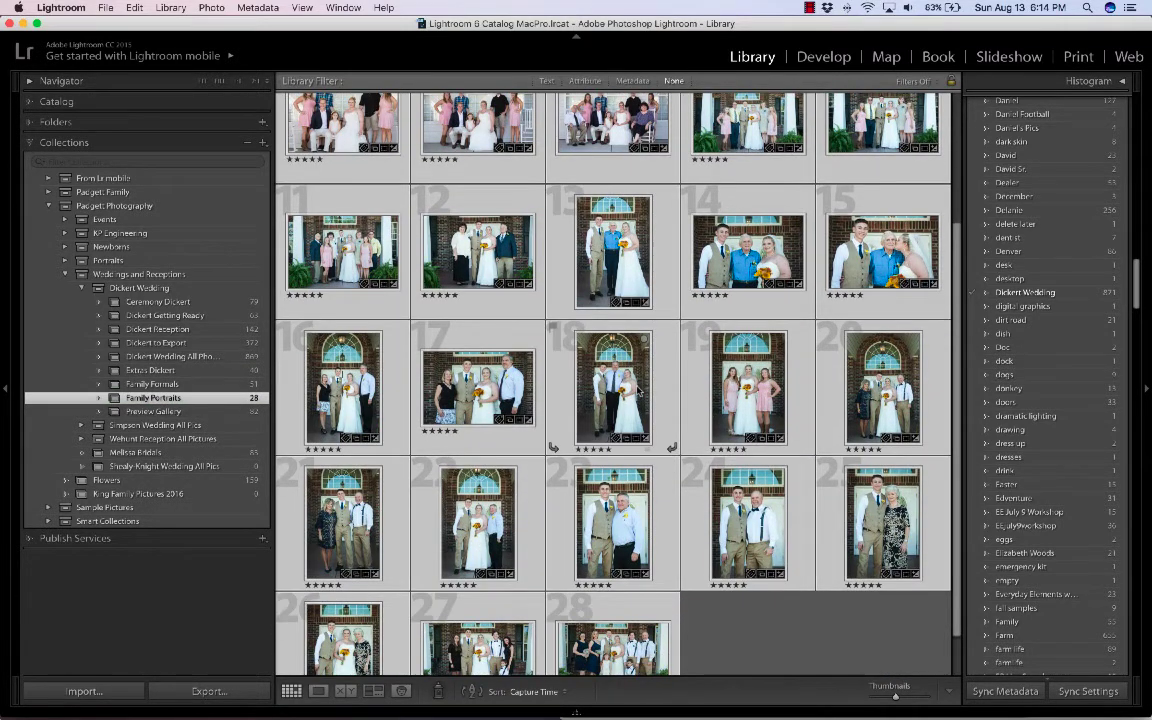
scroll(638, 393, "up", 3)
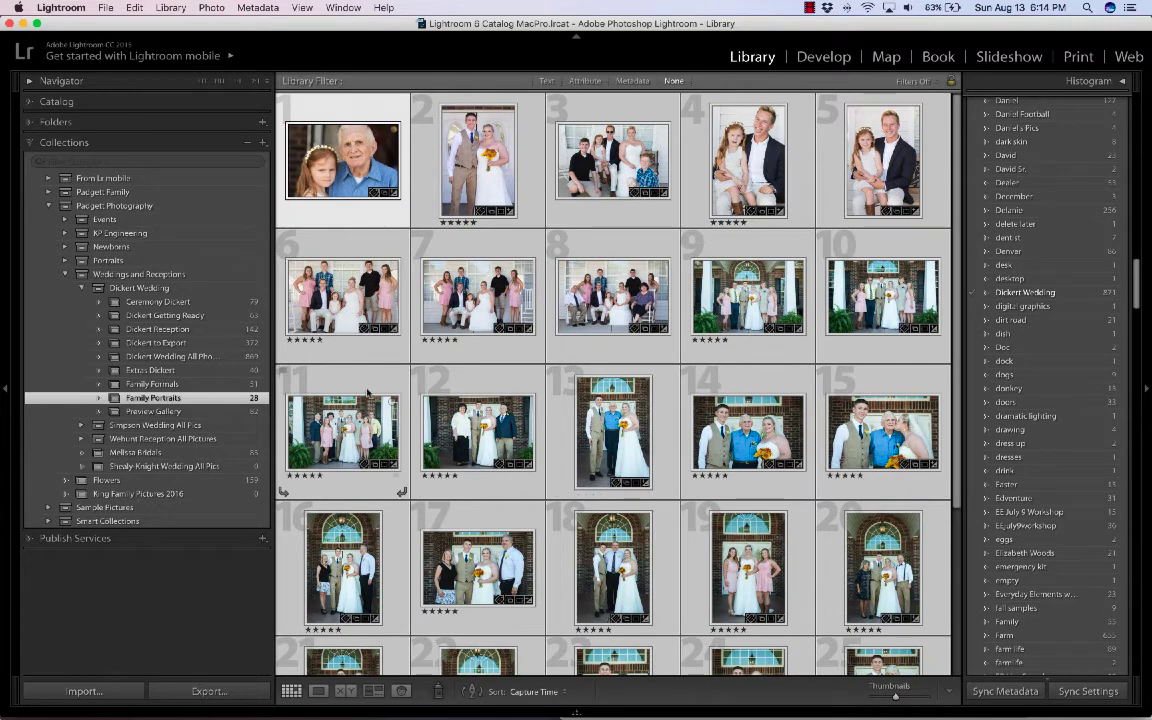
left_click(218, 370)
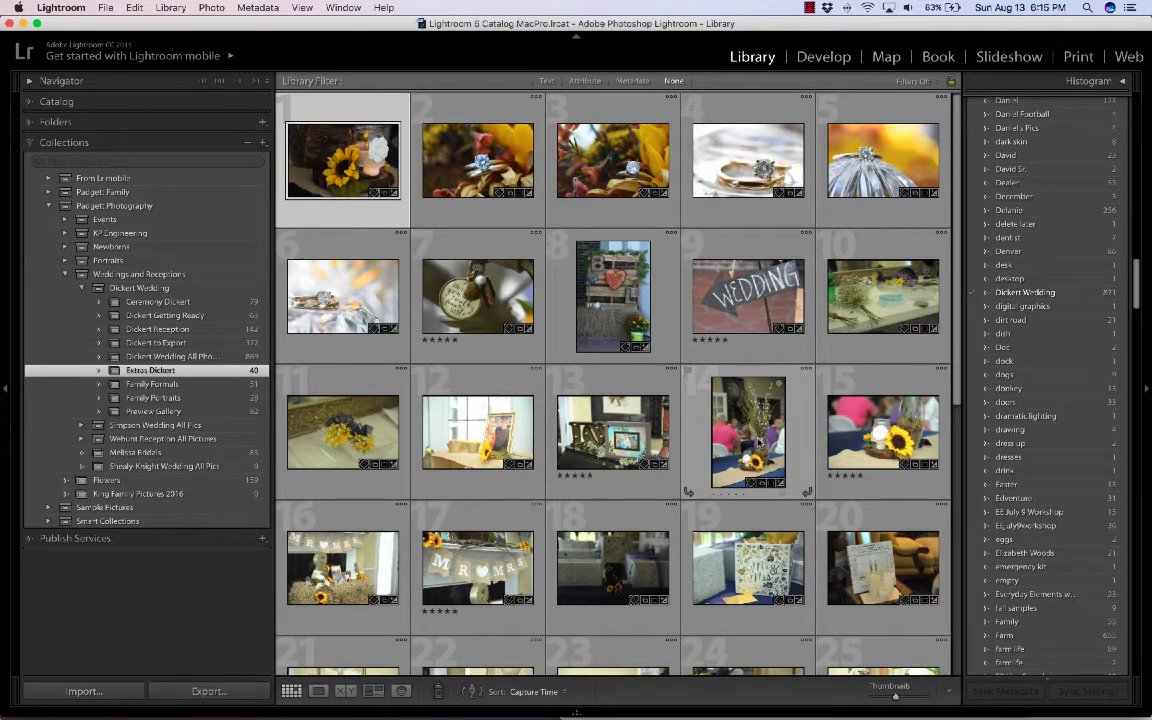
scroll(759, 441, "down", 4)
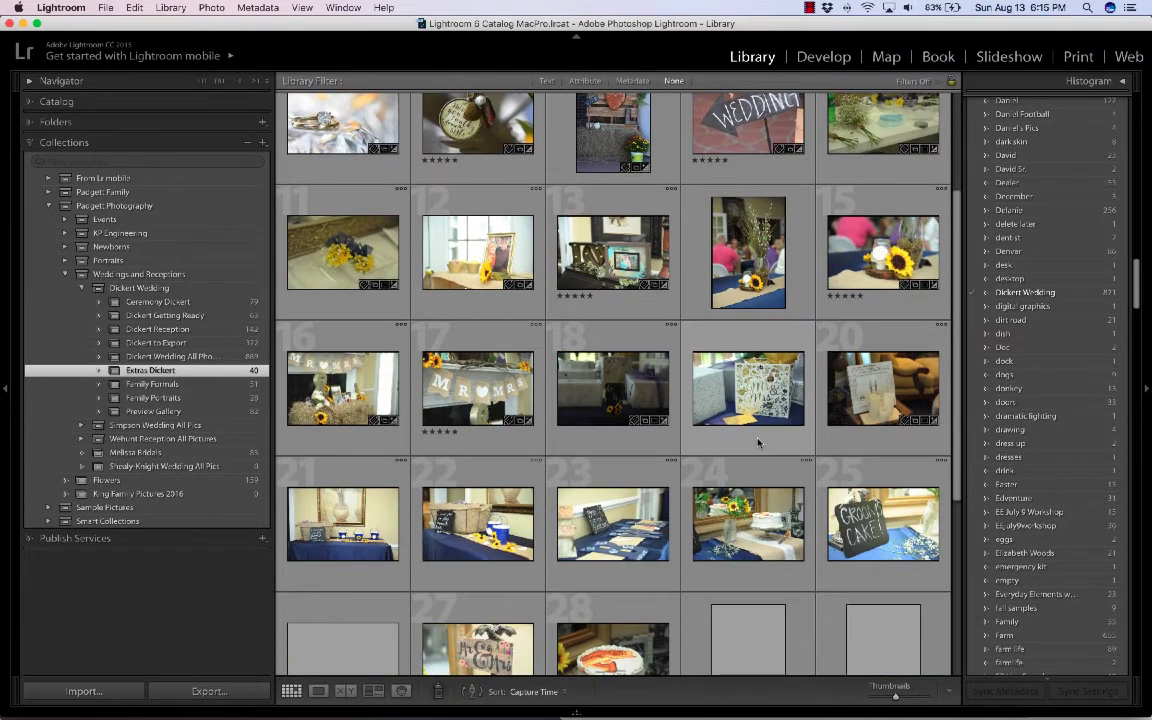
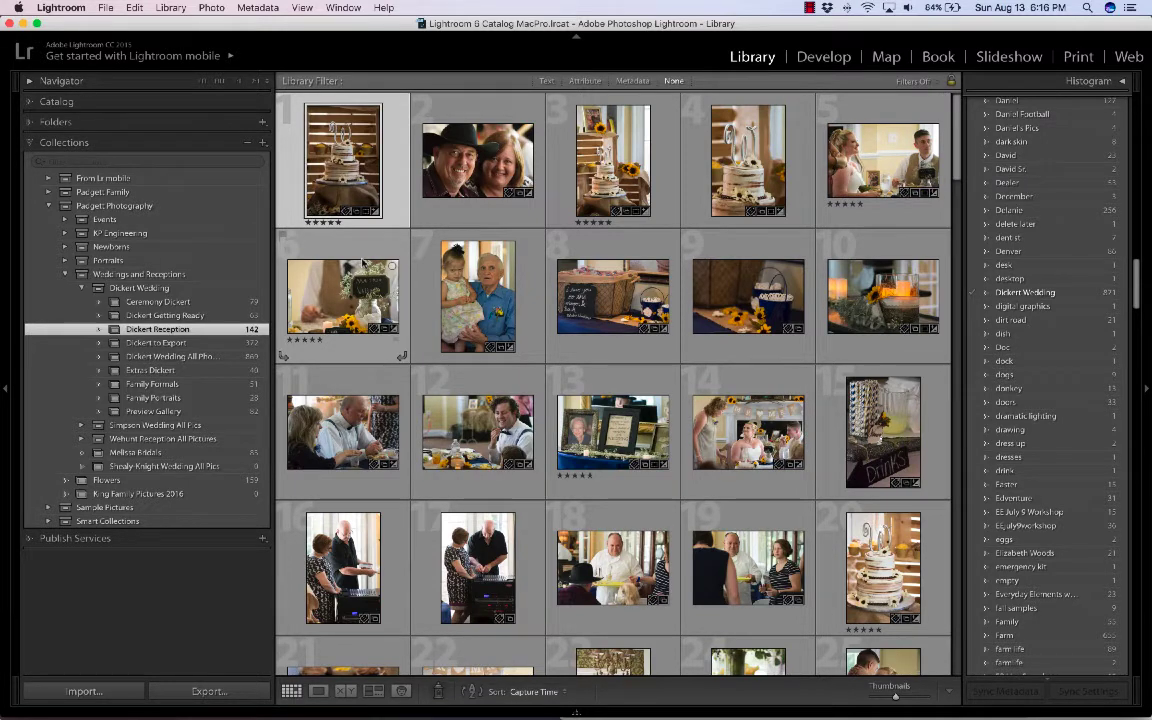
- Select all five-star photos in the wedding's Reception collection and check the selection in the grid
left_click(134, 8)
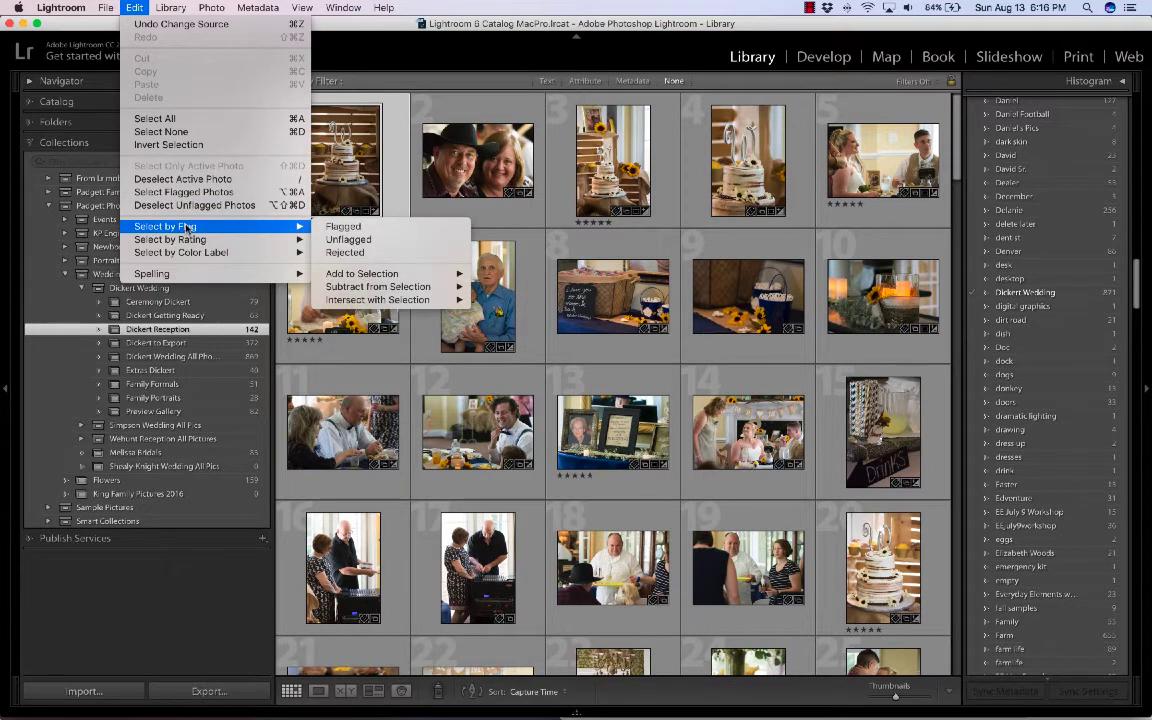
mouse_move(192, 243)
left_click(345, 304)
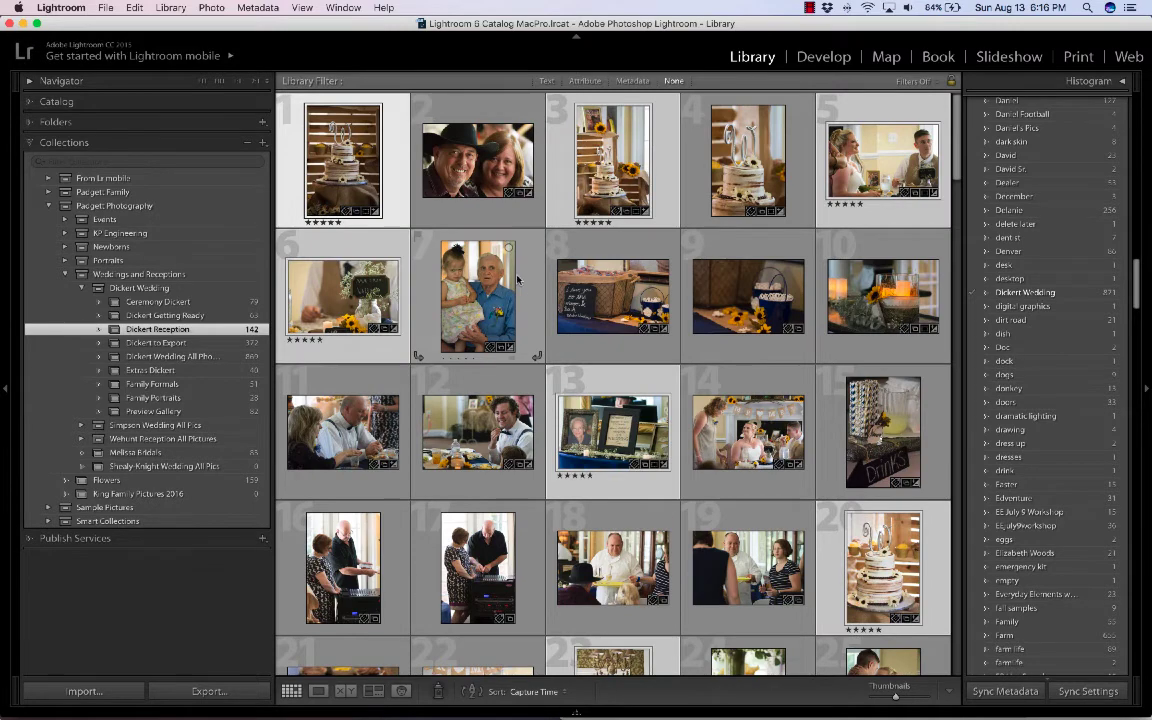
scroll(525, 287, "down", 3)
scroll(516, 276, "down", 5)
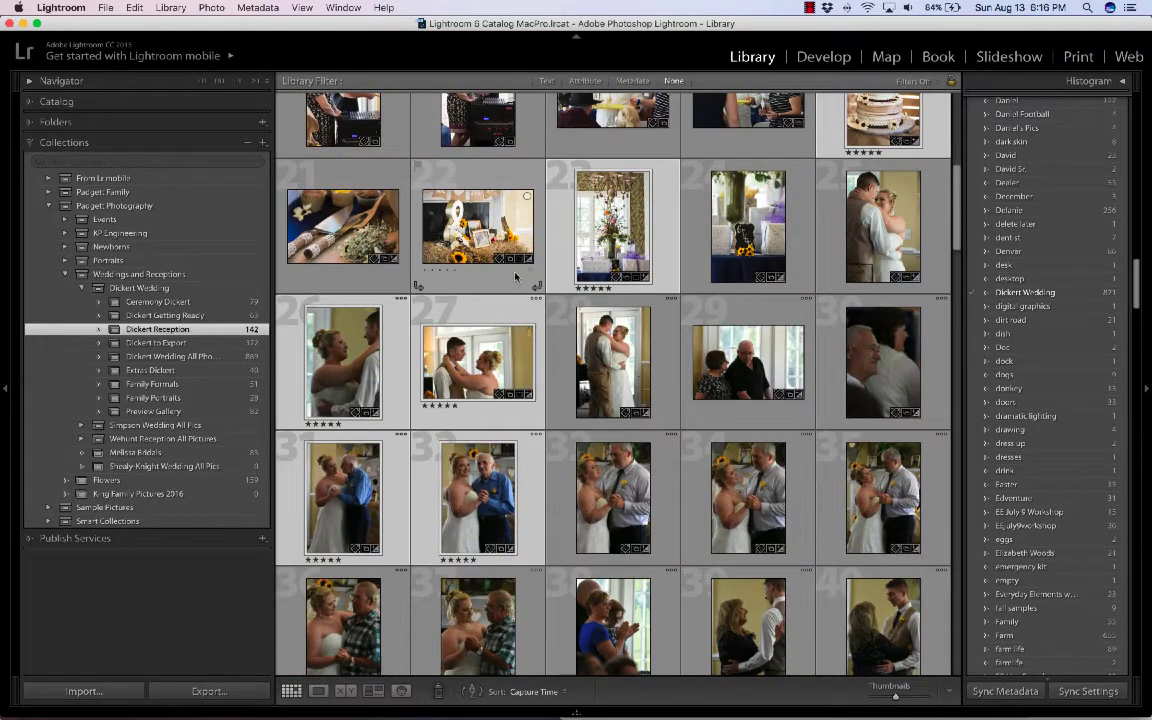
- Create a collection named "Reception 5 starts" inside the wedding's collection set and add the selected five-star photos to it
left_click(262, 143)
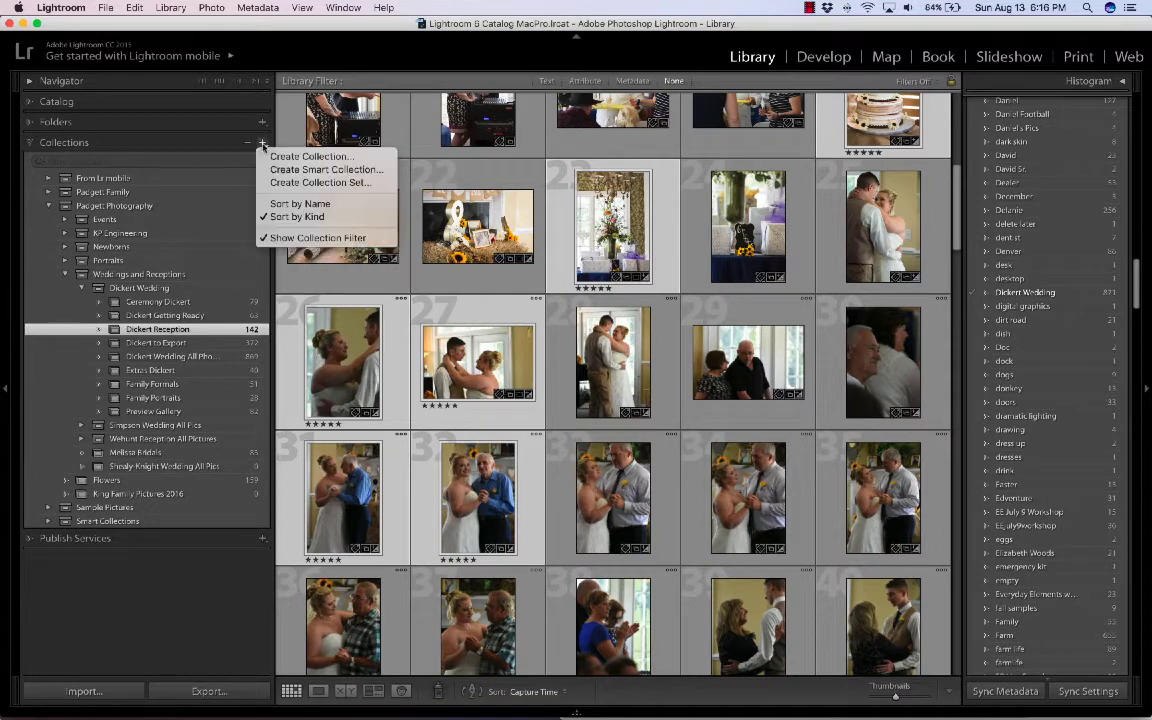
left_click(297, 157)
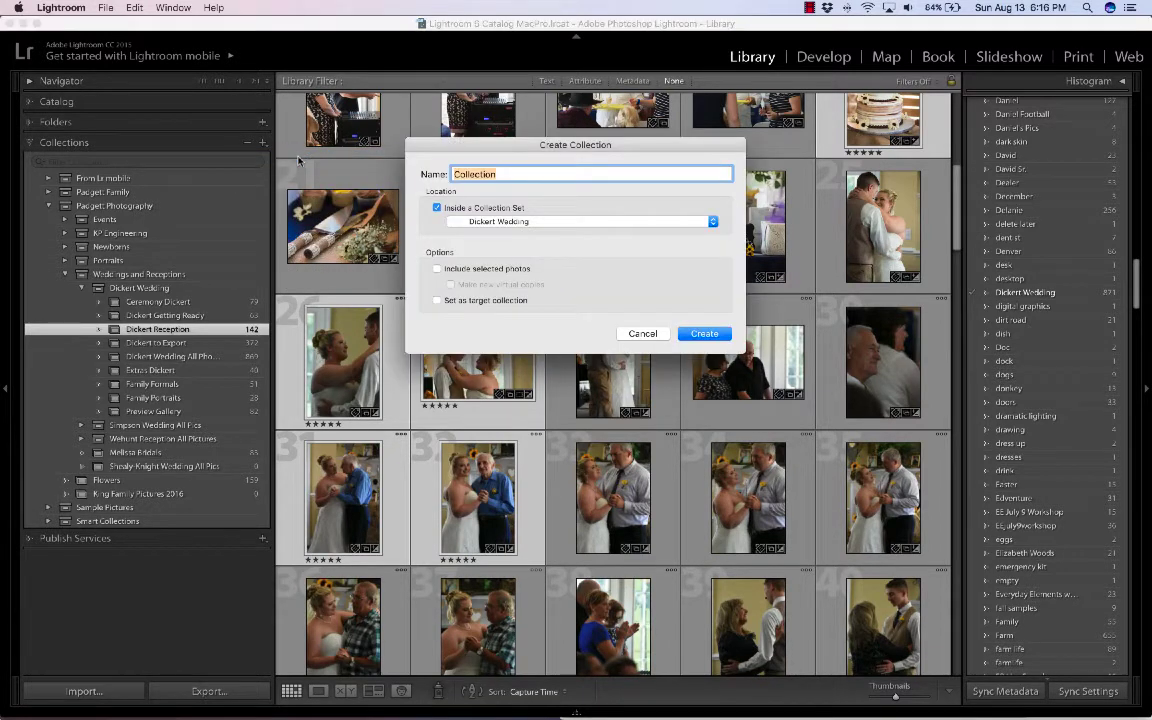
type("Reception 5 starts")
left_click(706, 334)
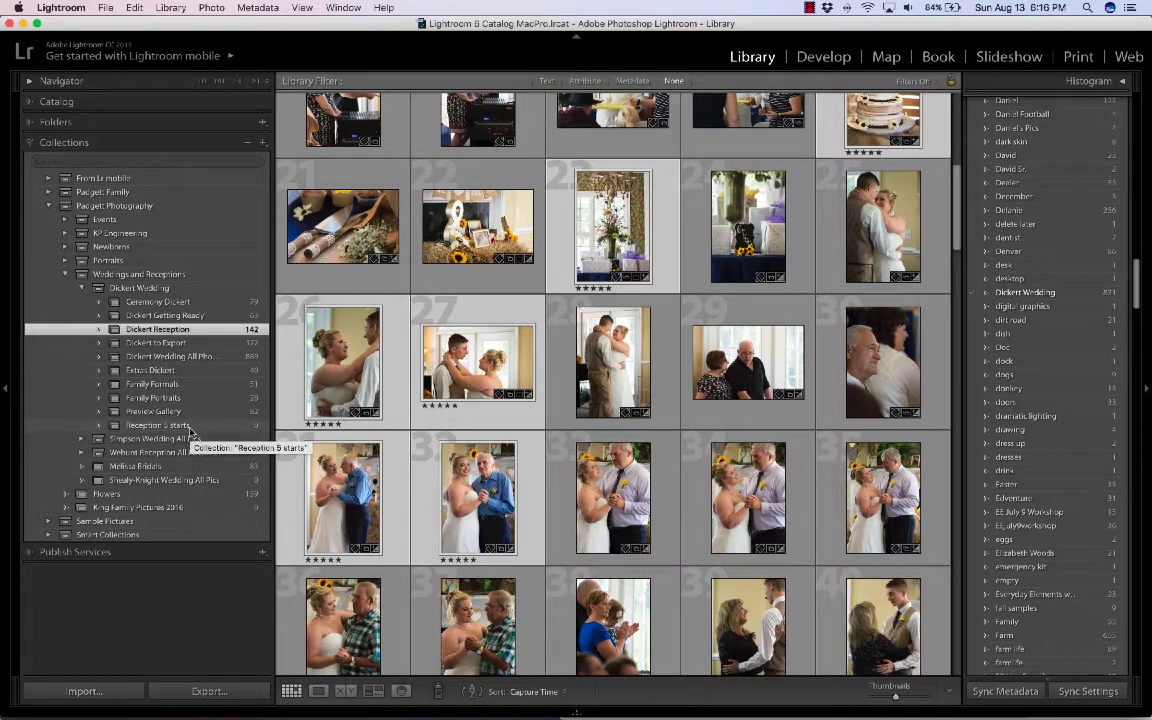
left_click_drag(335, 350, 233, 427)
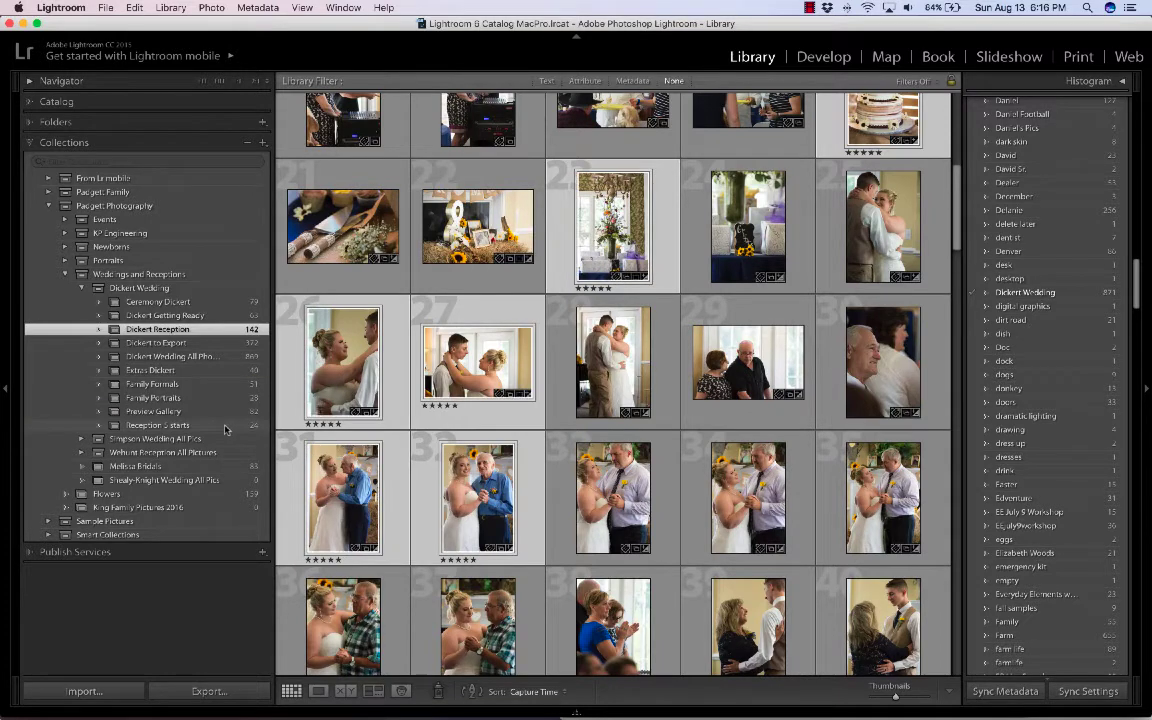
- Rename the collection "Reception 5 starts" to "Reception 5 stars"
left_click(180, 425)
right_click(196, 425)
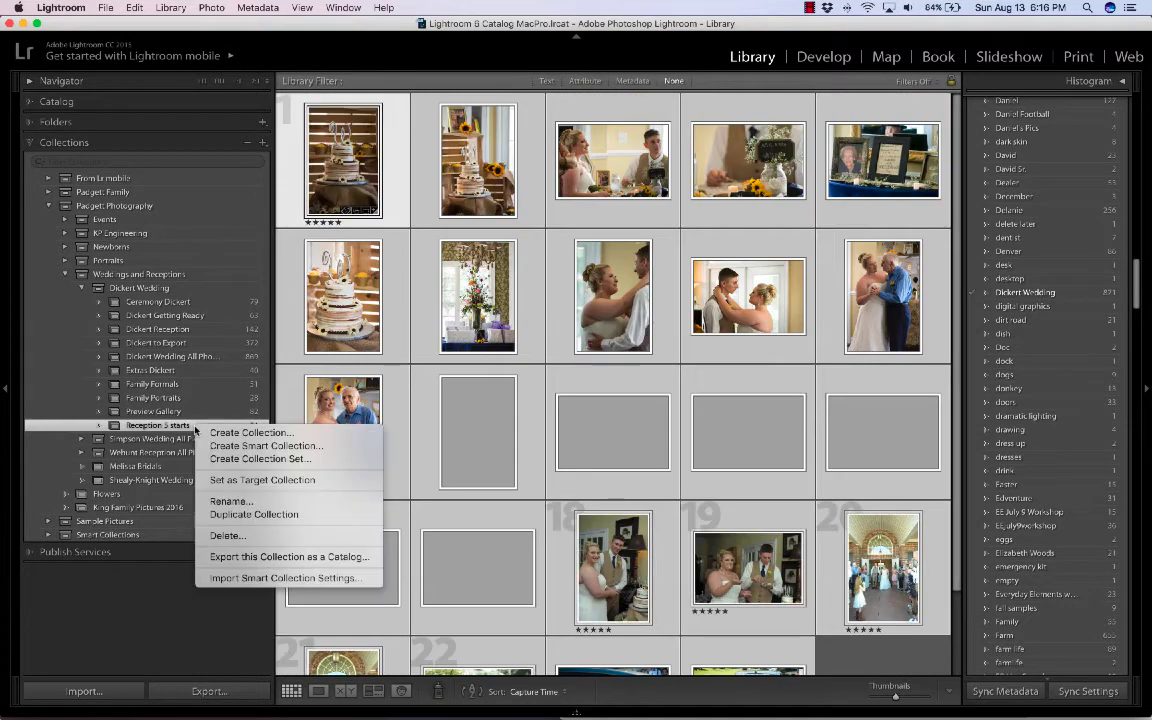
left_click(230, 501)
left_click(549, 207)
key("BackSpace")
key("BackSpace")
type("stars")
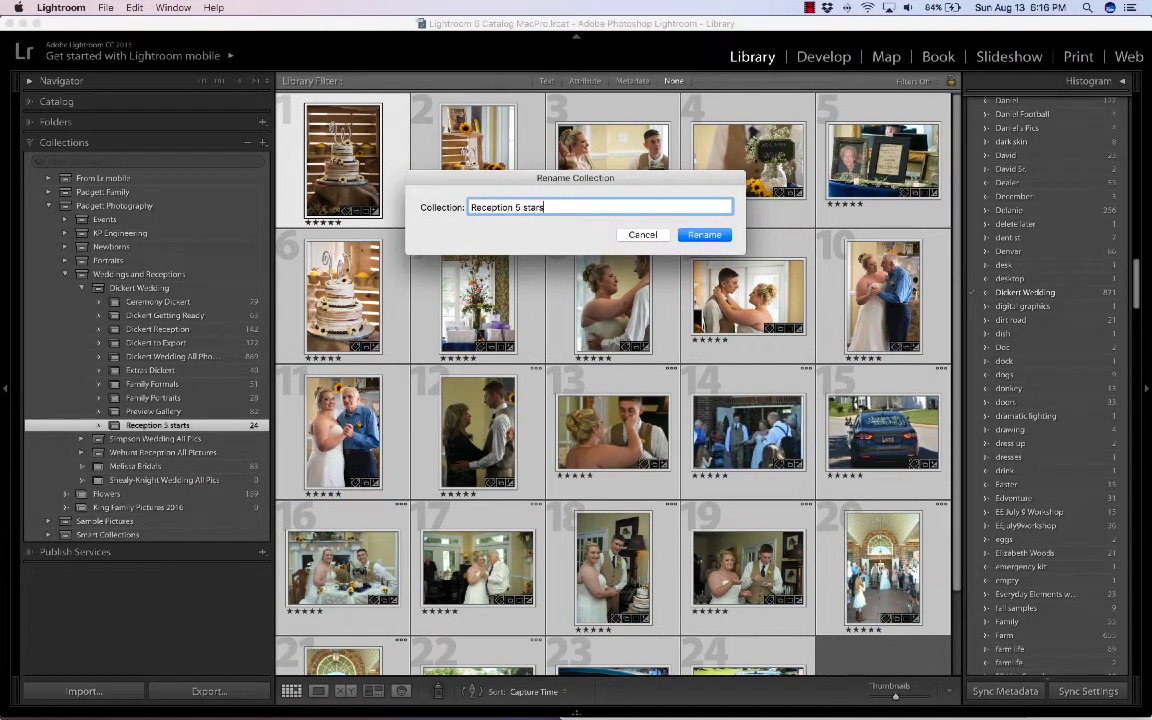
key("Return")
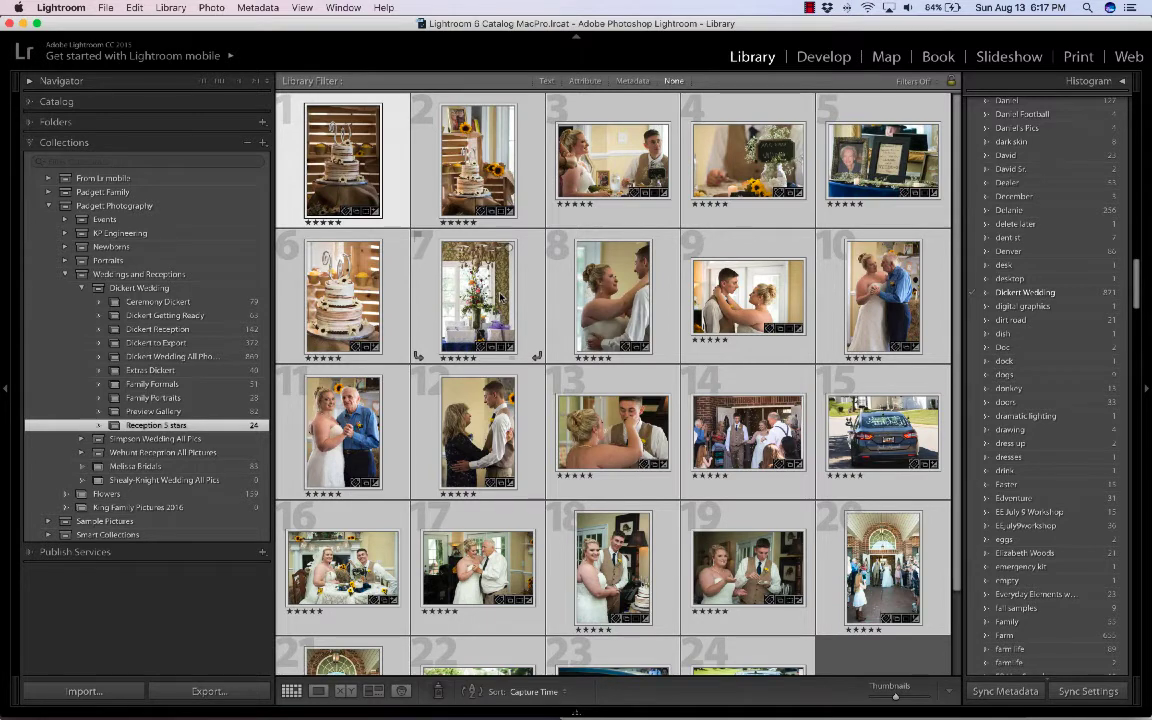
- Look through the wedding's all-photos collection and its to-export collection, checking the star ratings
left_click(222, 358)
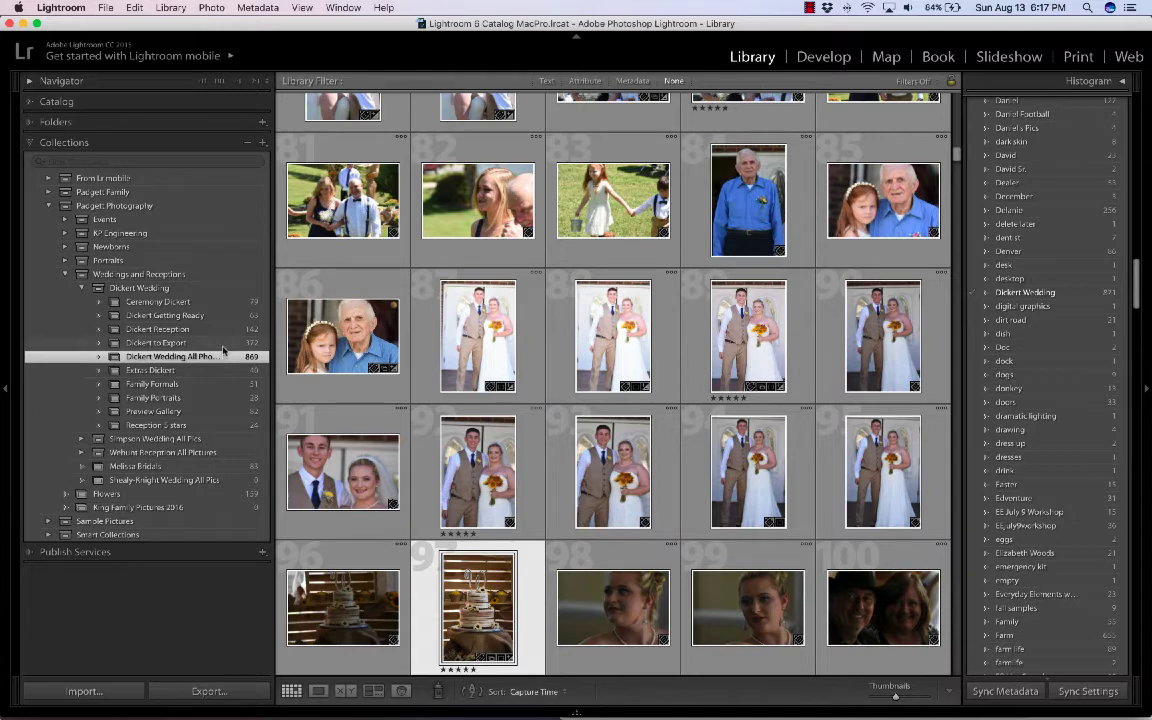
left_click(222, 344)
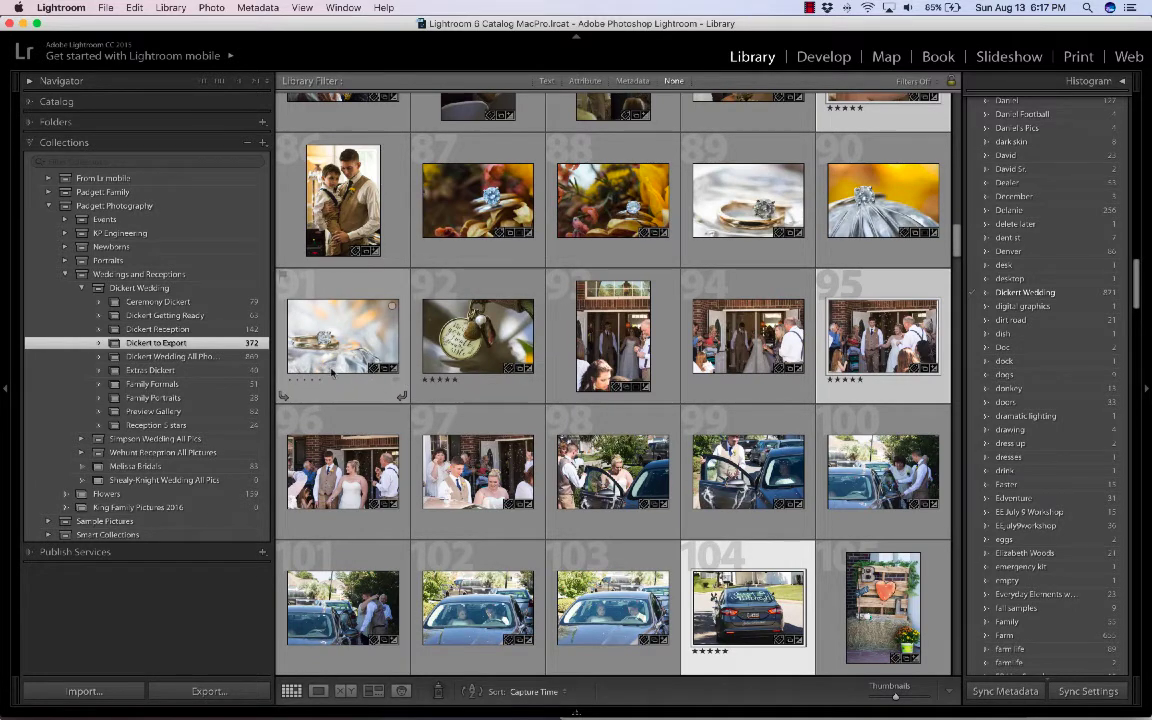
left_click(456, 381)
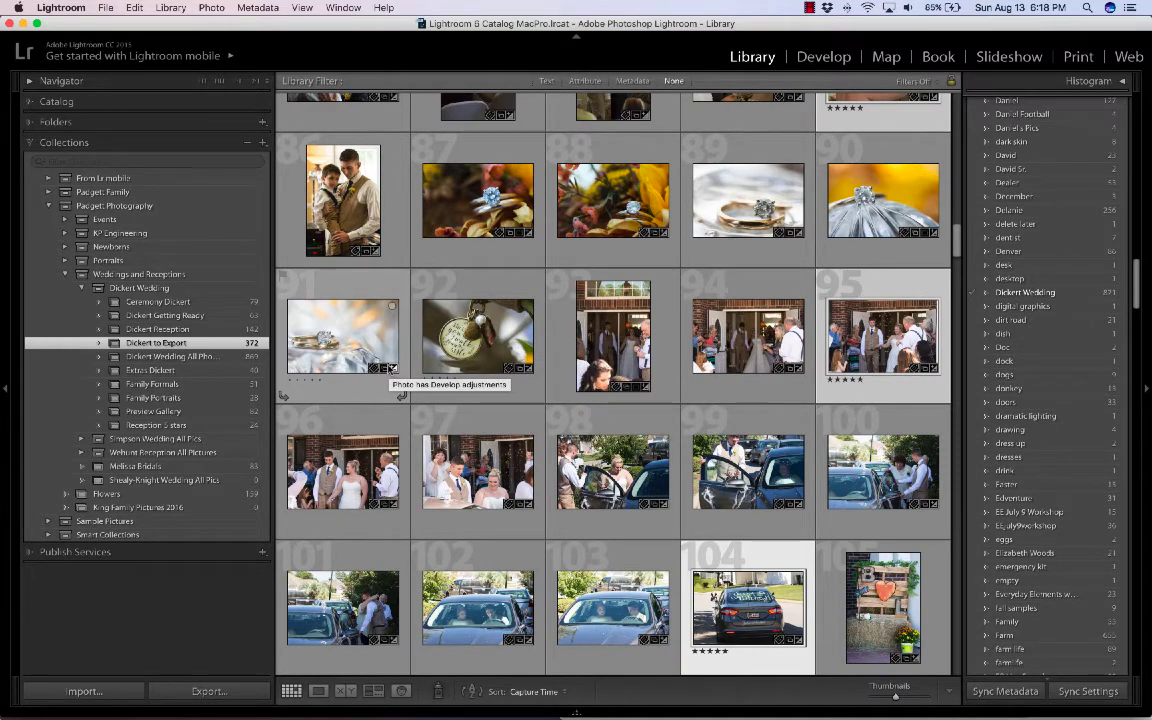
- Clear the star ratings of all photos in the Preview Gallery collection and rate them all five stars again
left_click(190, 411)
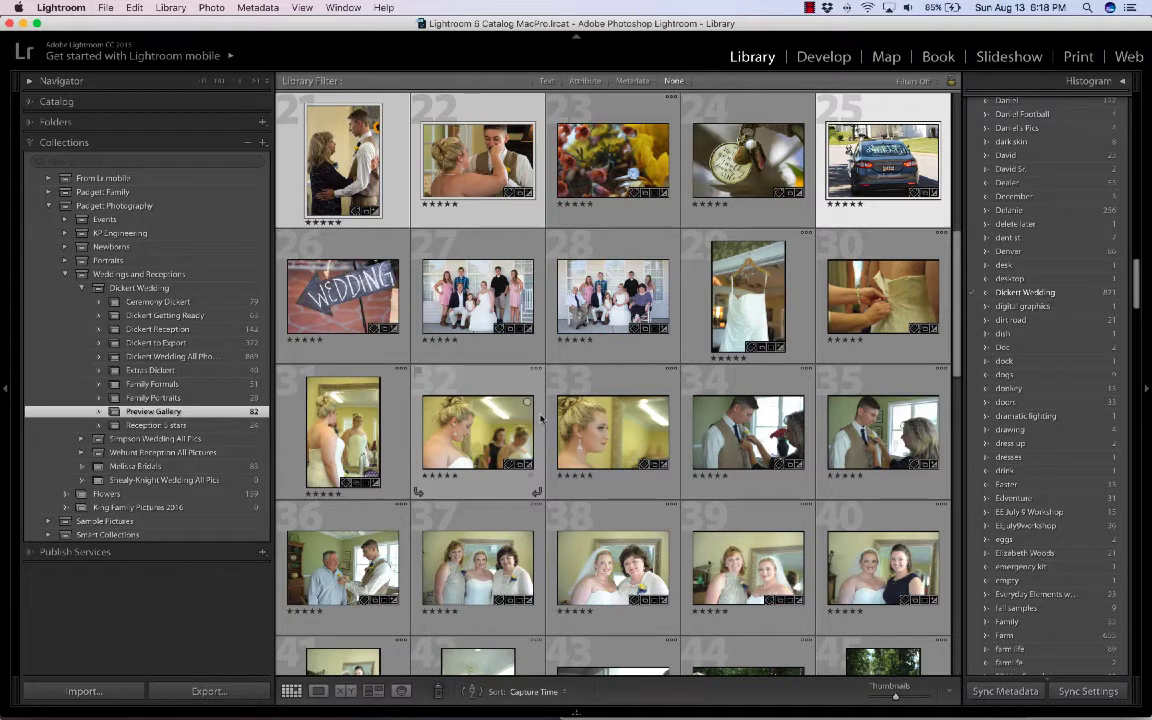
key("super+a")
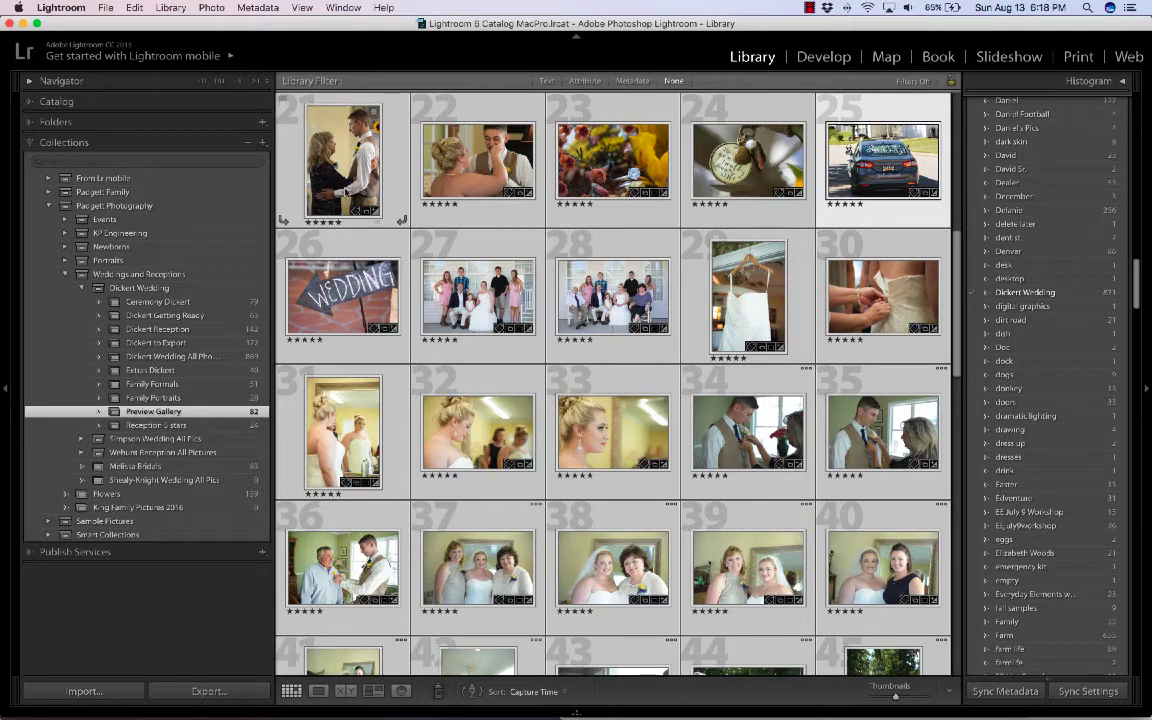
key("0")
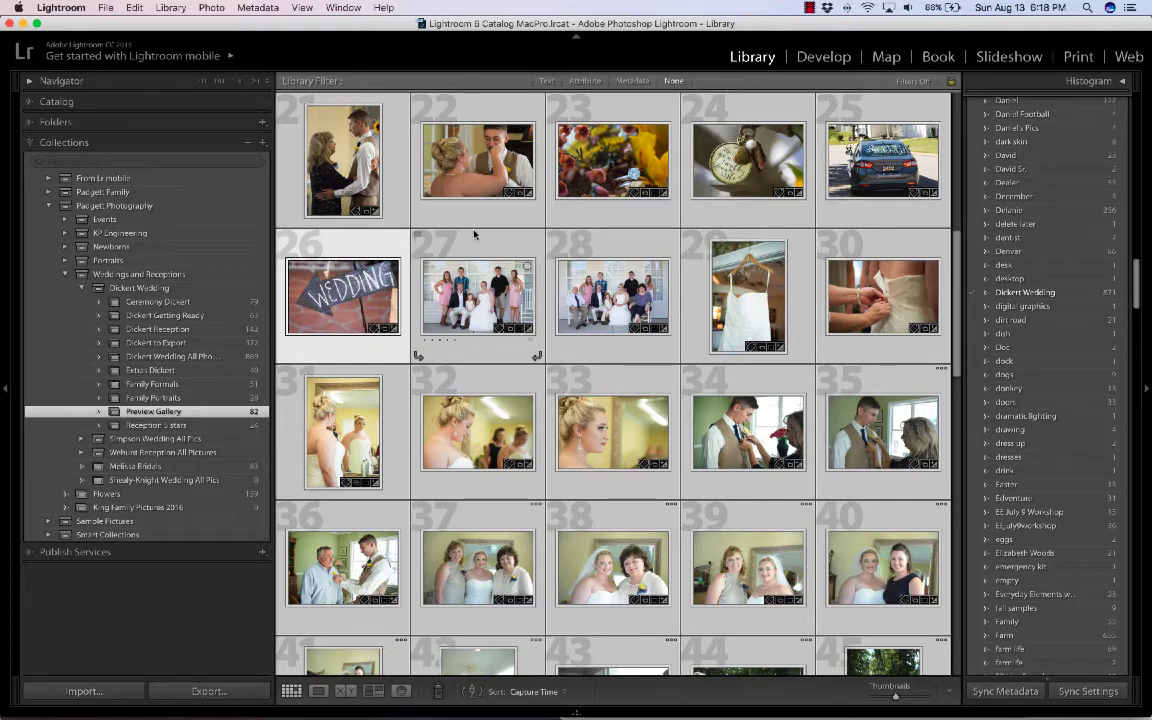
key("5")
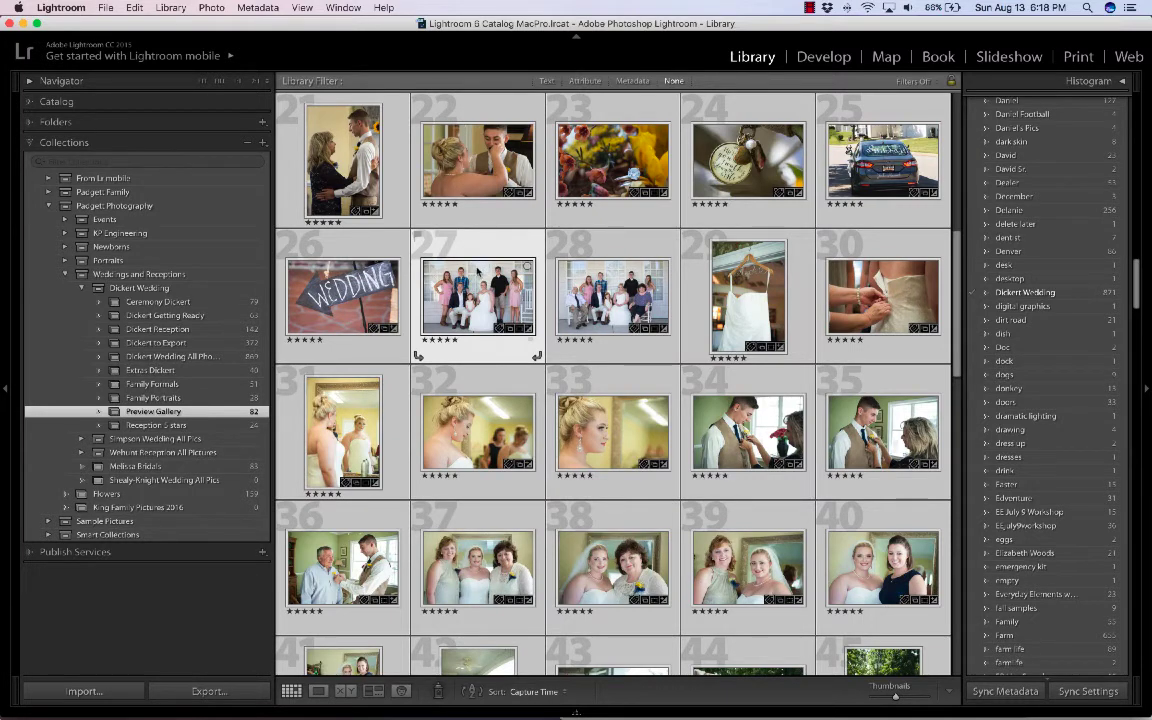
mouse_move(477, 271)
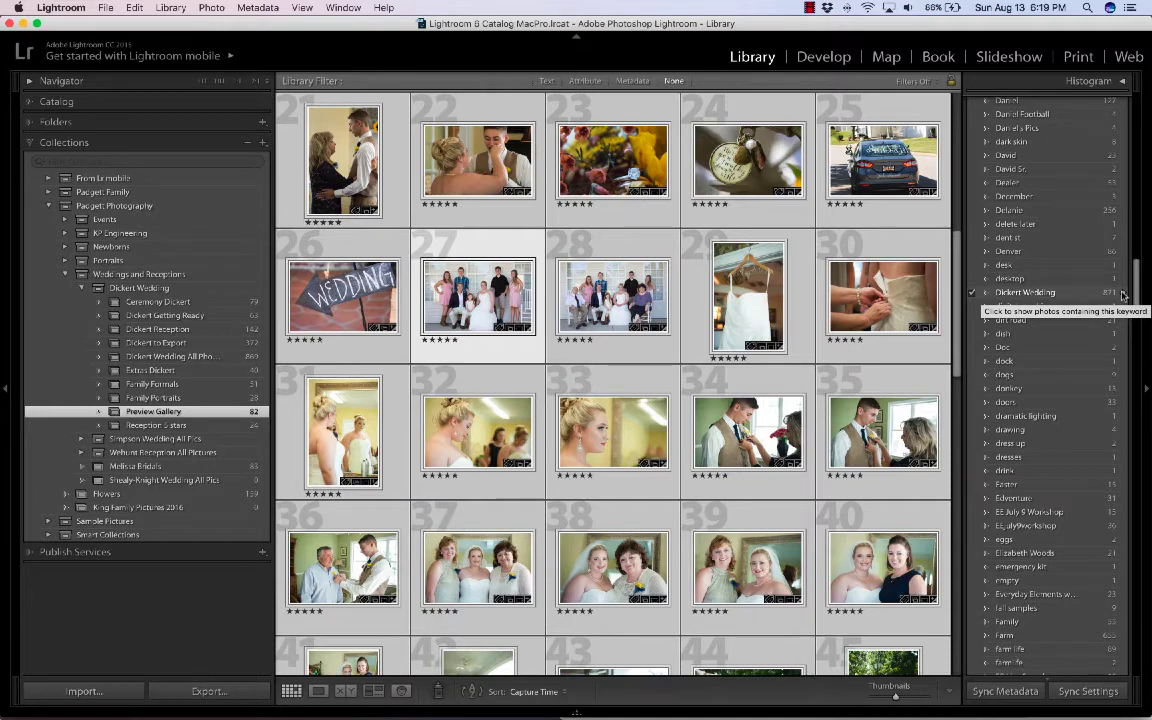
- Show all photographs in the catalog and set the first column of the metadata filter to Date
left_click(64, 103)
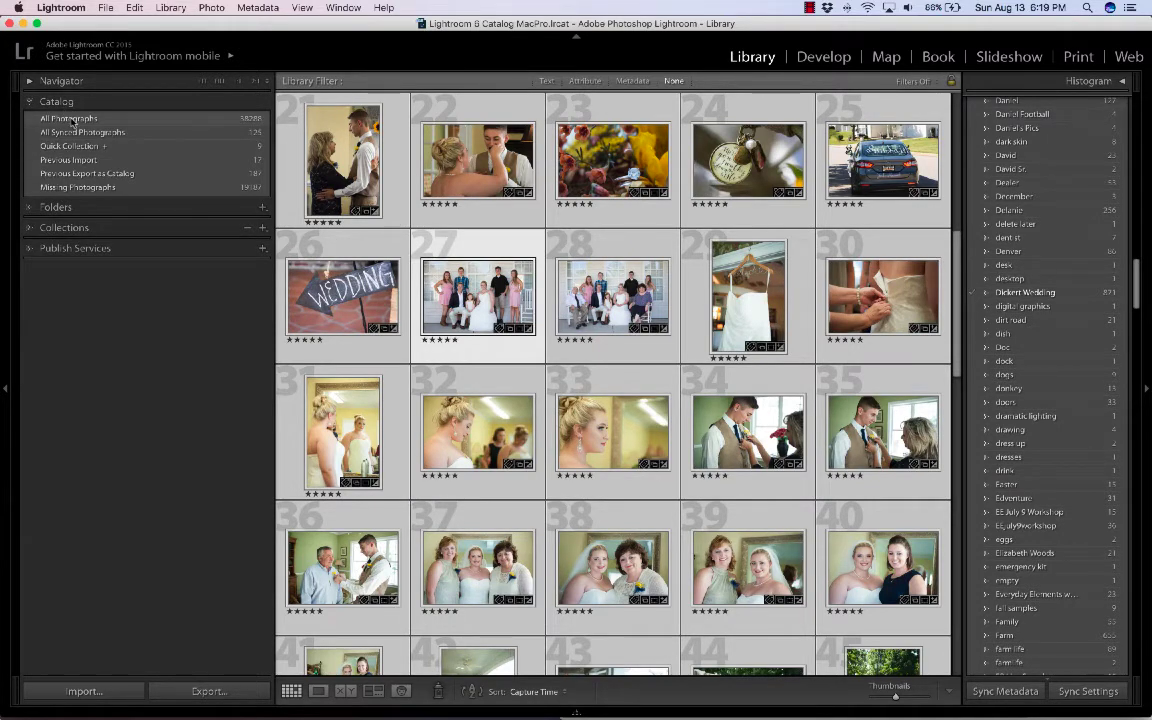
left_click(72, 119)
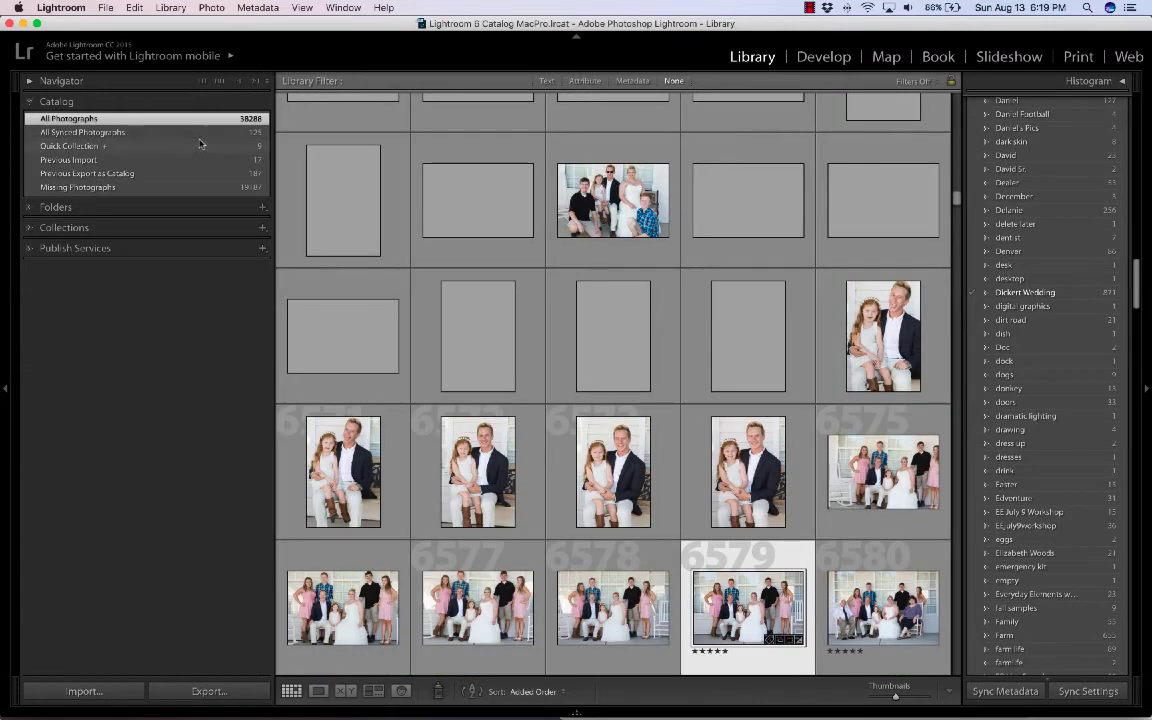
scroll(562, 210, "up", 3)
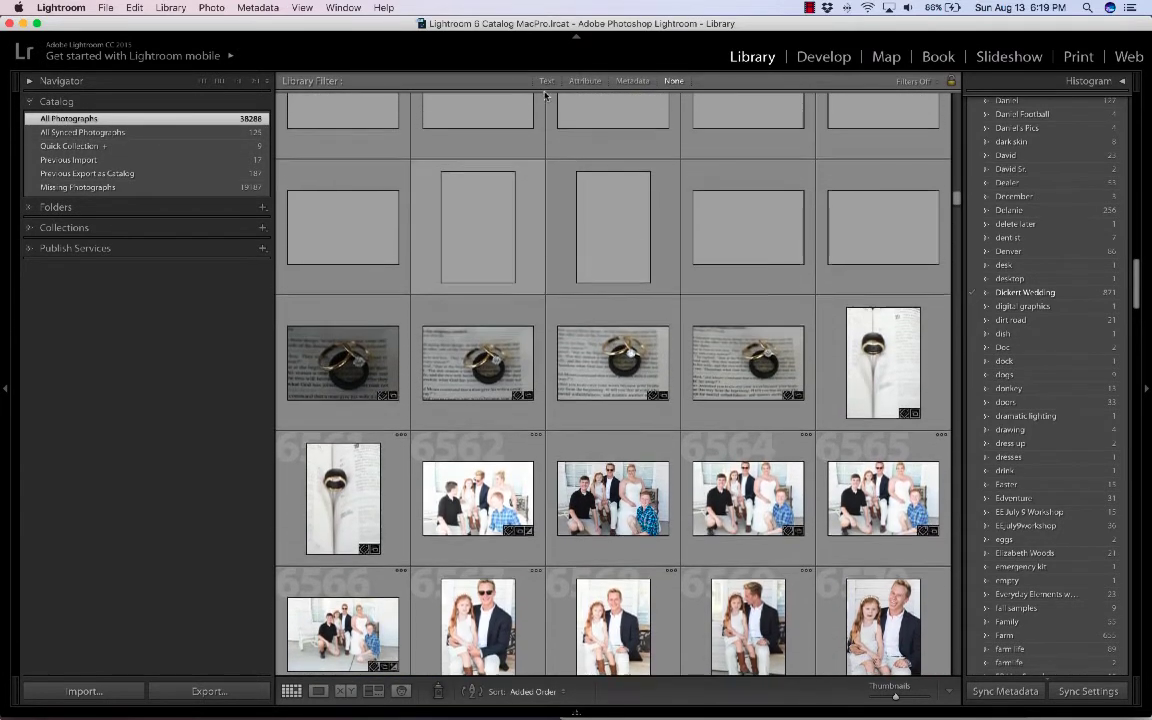
left_click(585, 81)
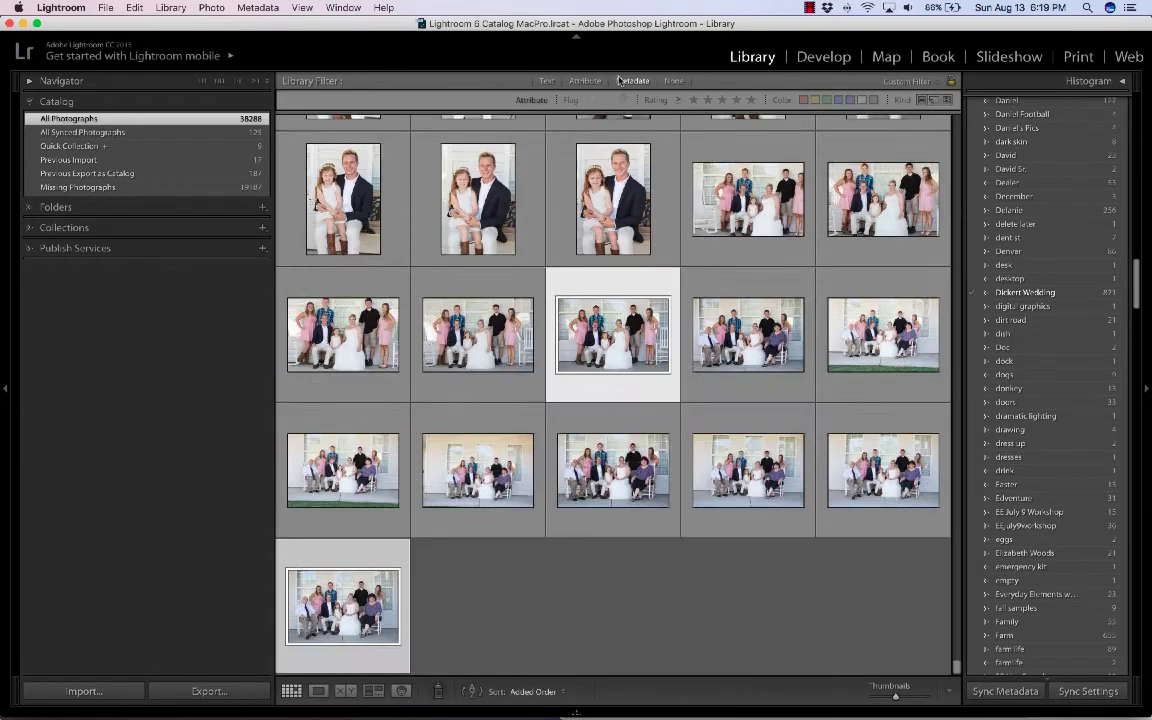
left_click(624, 80)
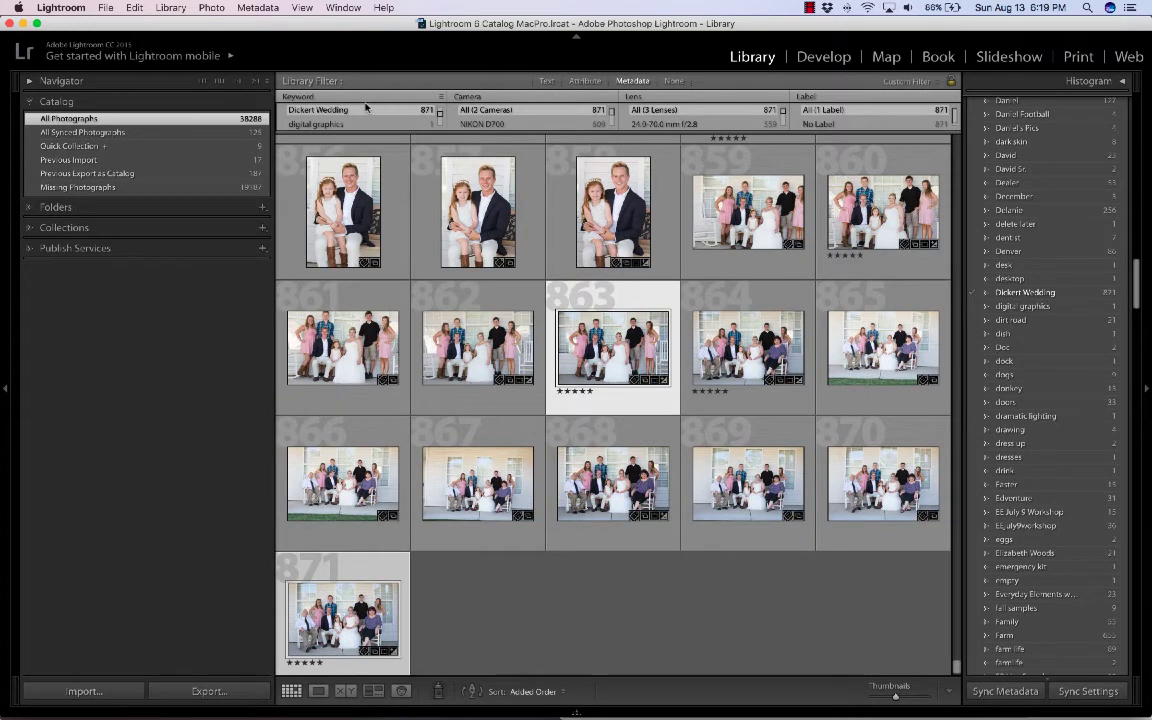
left_click(297, 97)
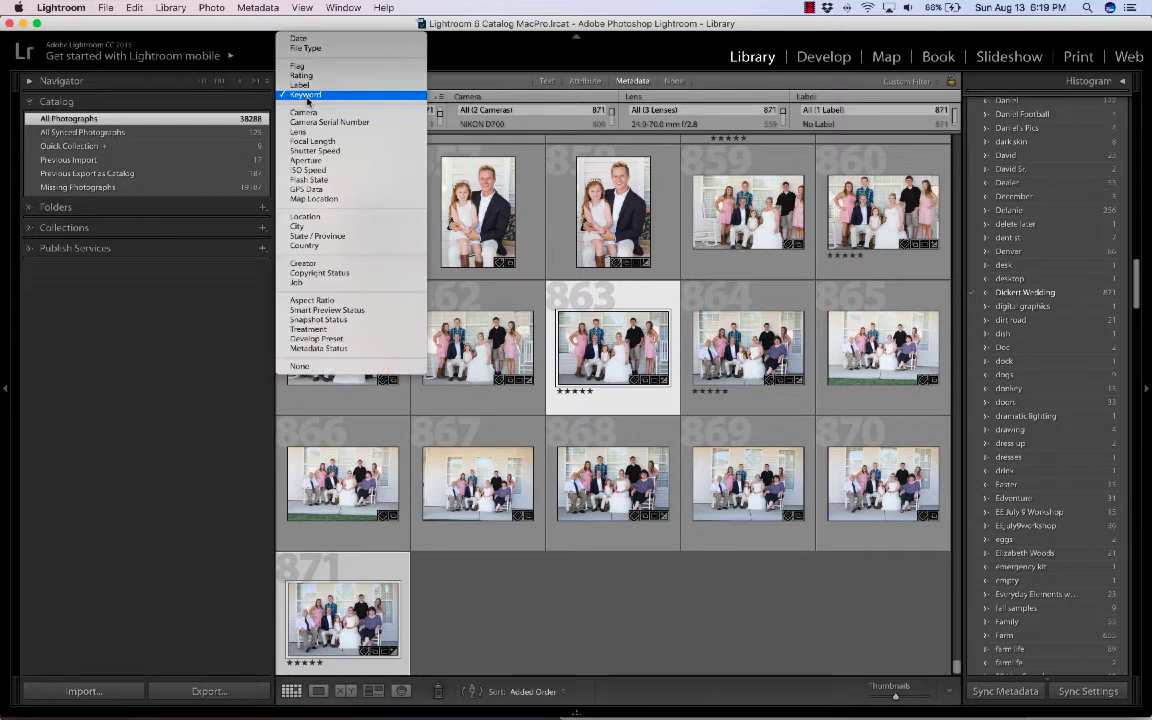
left_click(316, 39)
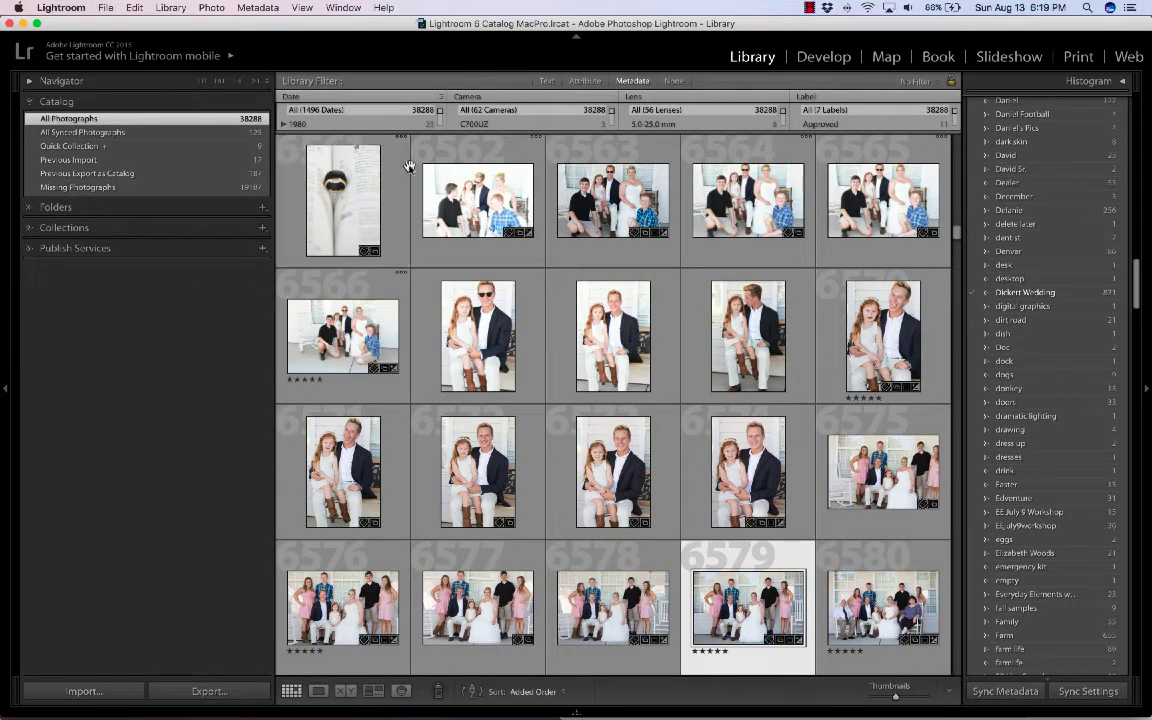
- Filter the catalog to photos from October 2008 and browse the other months in the date list
scroll(366, 124, "down", 3)
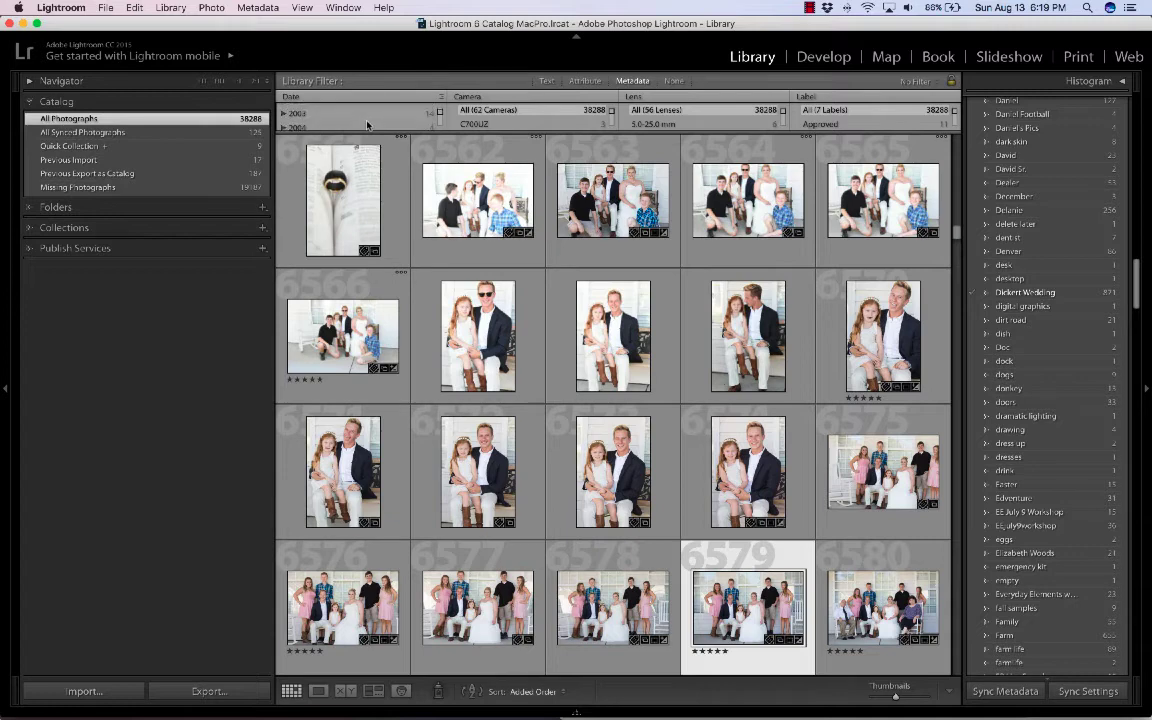
scroll(366, 124, "down", 8)
scroll(366, 124, "down", 6)
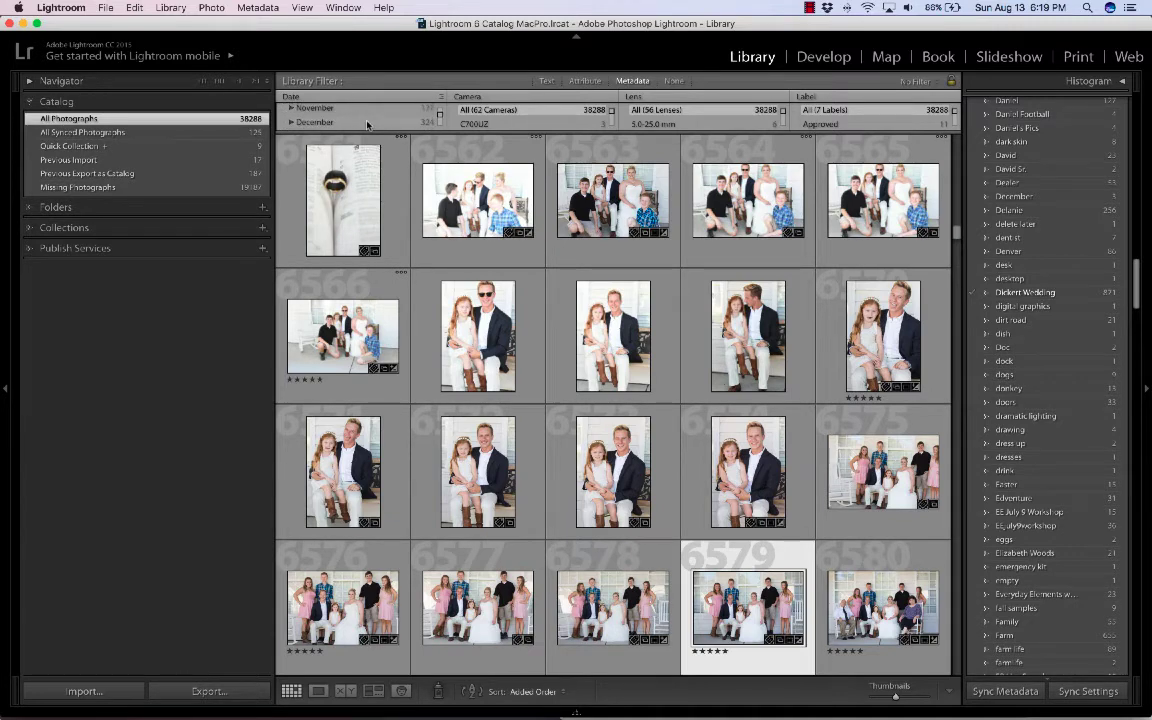
left_click(362, 124)
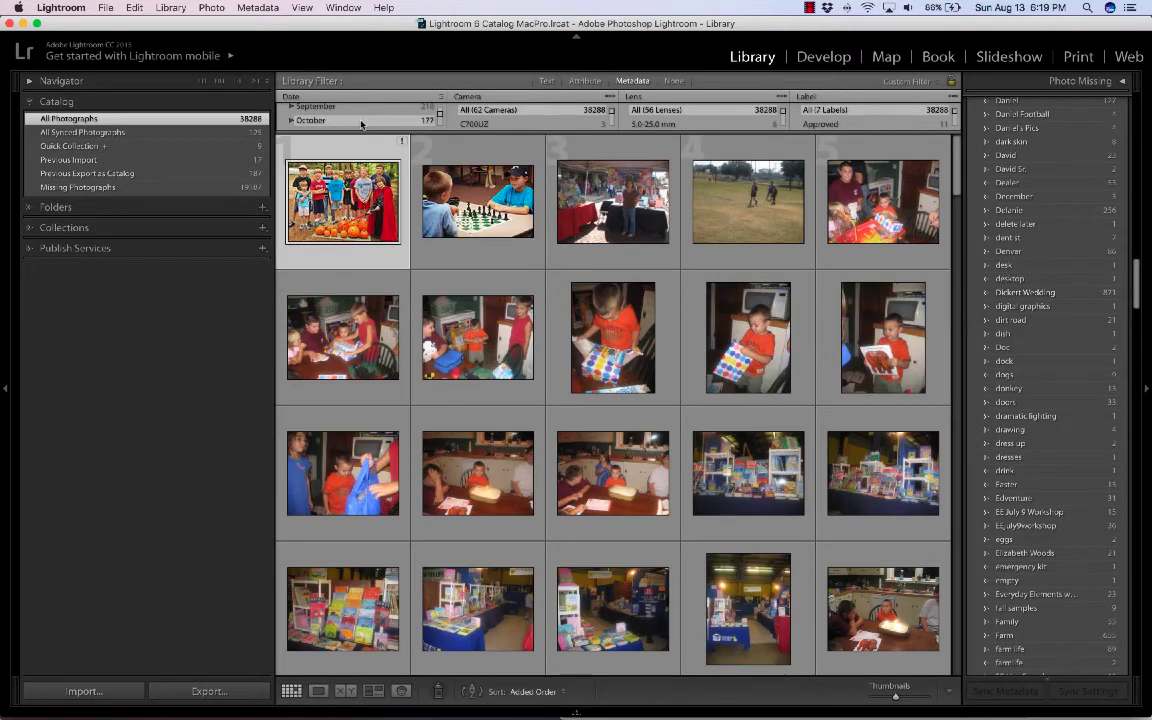
scroll(362, 124, "up", 8)
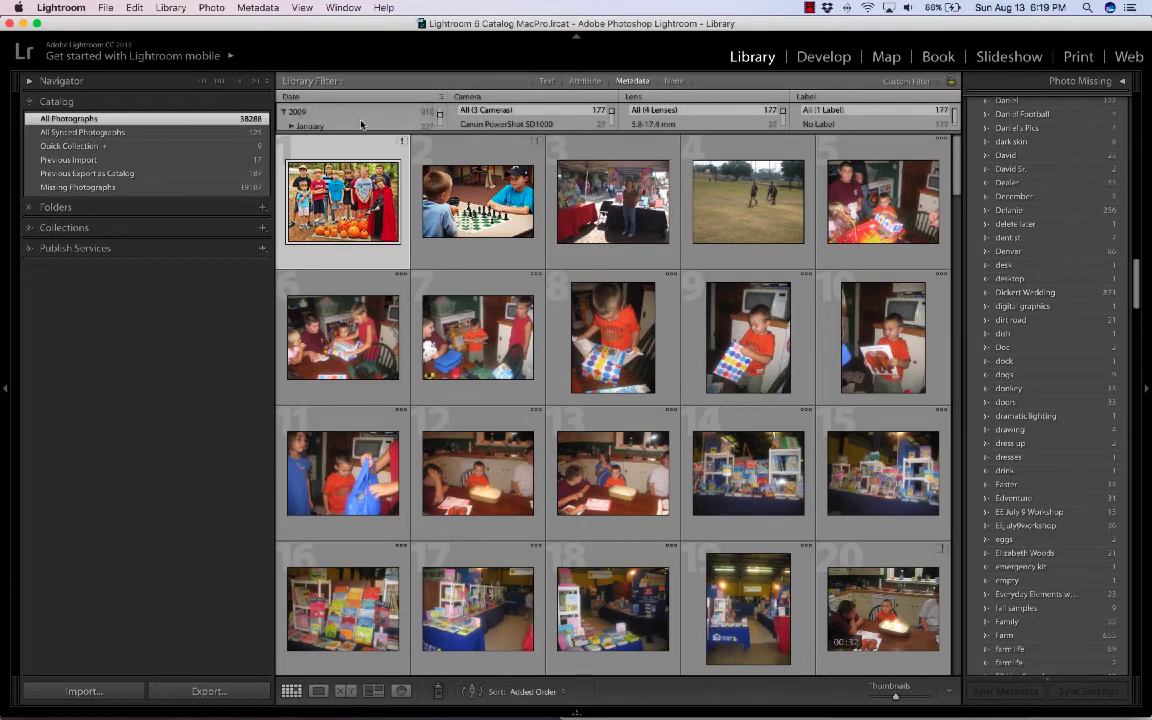
scroll(362, 124, "down", 5)
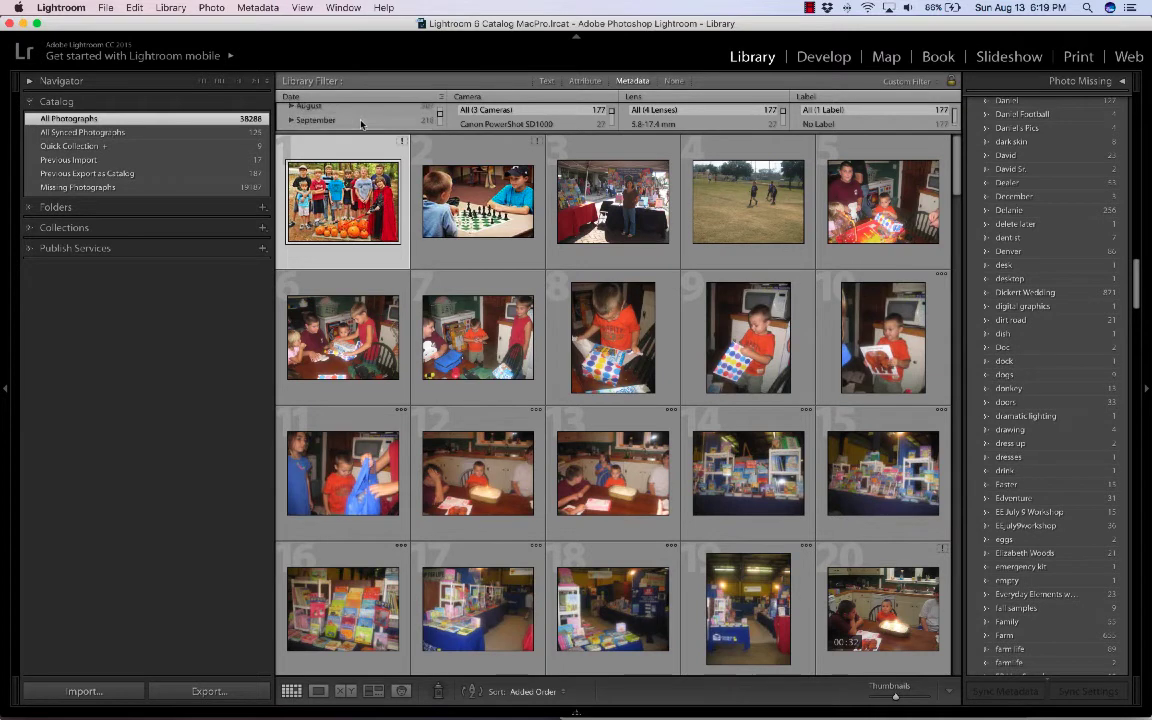
- Enlarge the metadata filter area, filter the photos by the year 2008 and collapse the 2009 months
left_click_drag(375, 130, 365, 218)
scroll(330, 172, "up", 3)
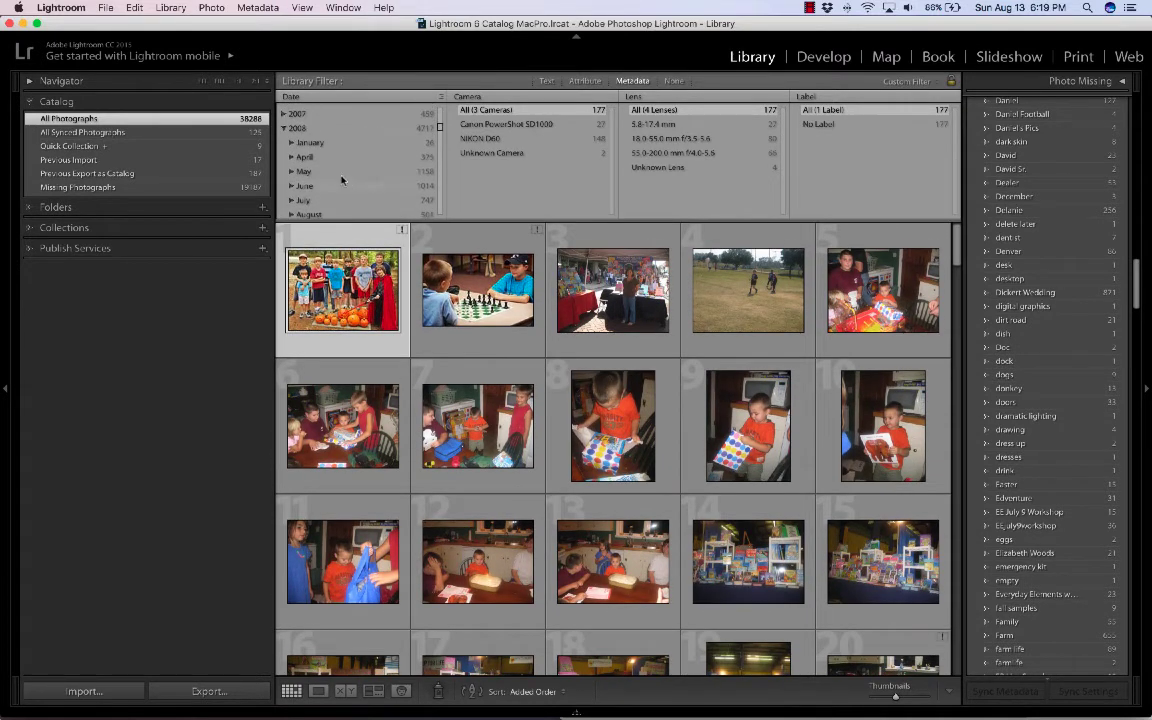
left_click(298, 129)
scroll(300, 136, "down", 3)
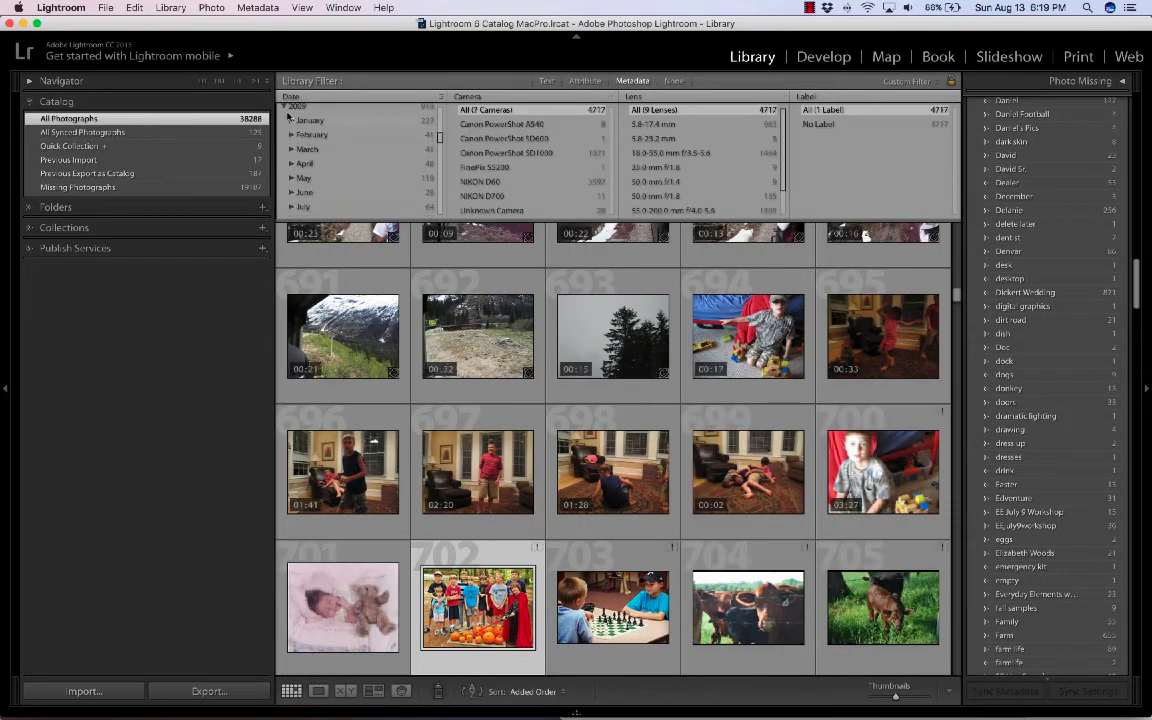
left_click(284, 120)
- Expand 2016 in the date filter, show the photos from November and list the individual days of September
scroll(300, 160, "down", 2)
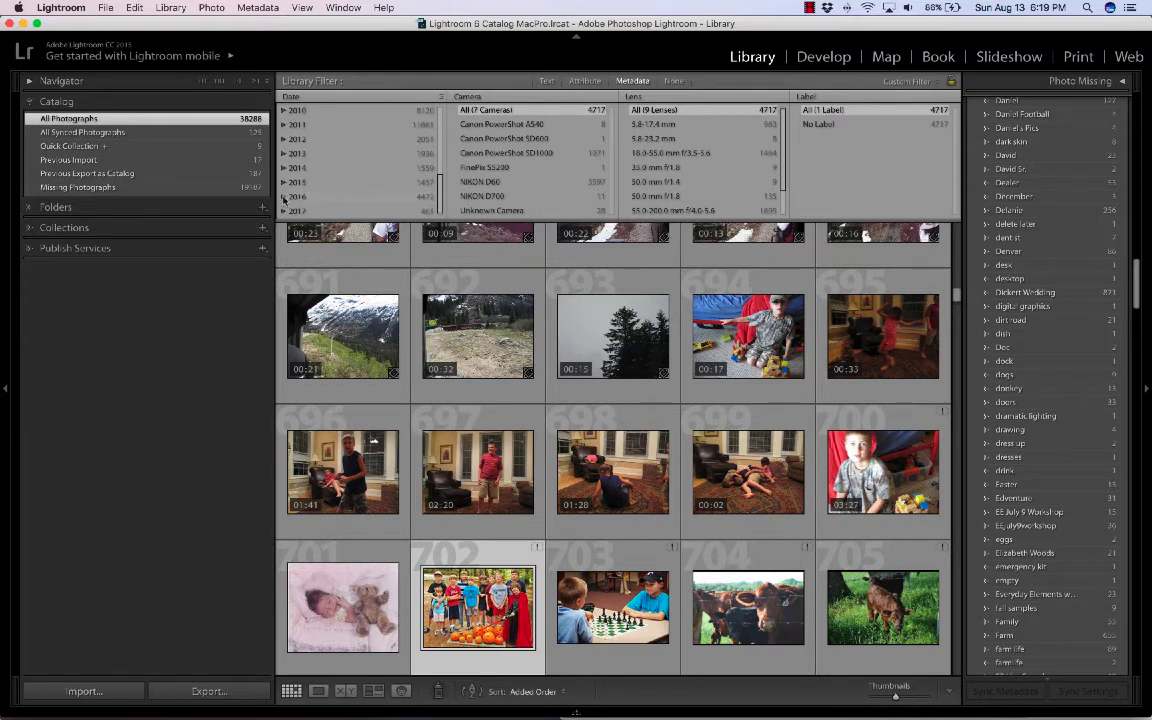
left_click(284, 177)
scroll(310, 185, "down", 3)
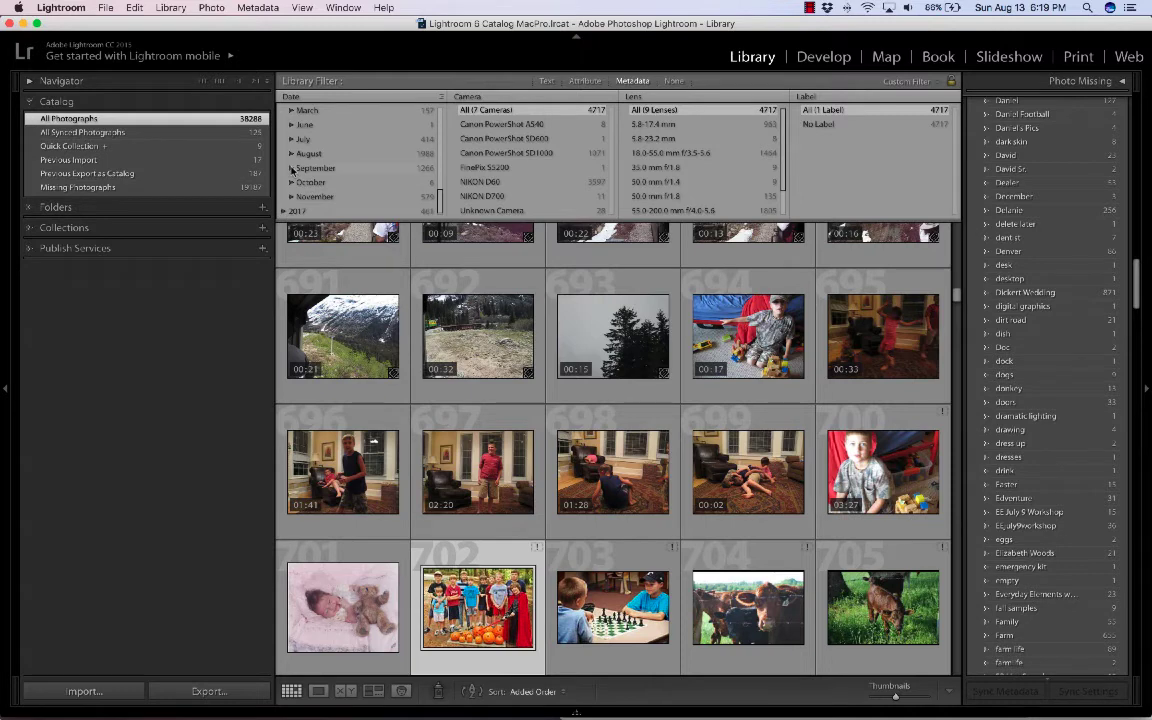
left_click(291, 168)
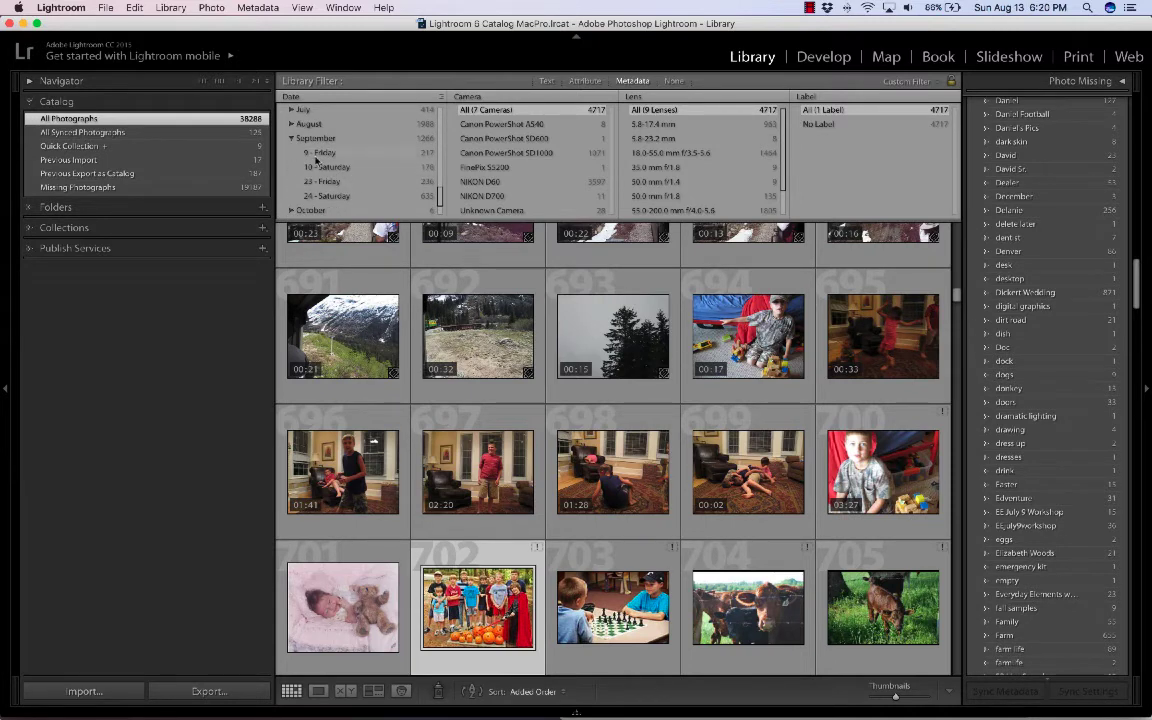
left_click(292, 140)
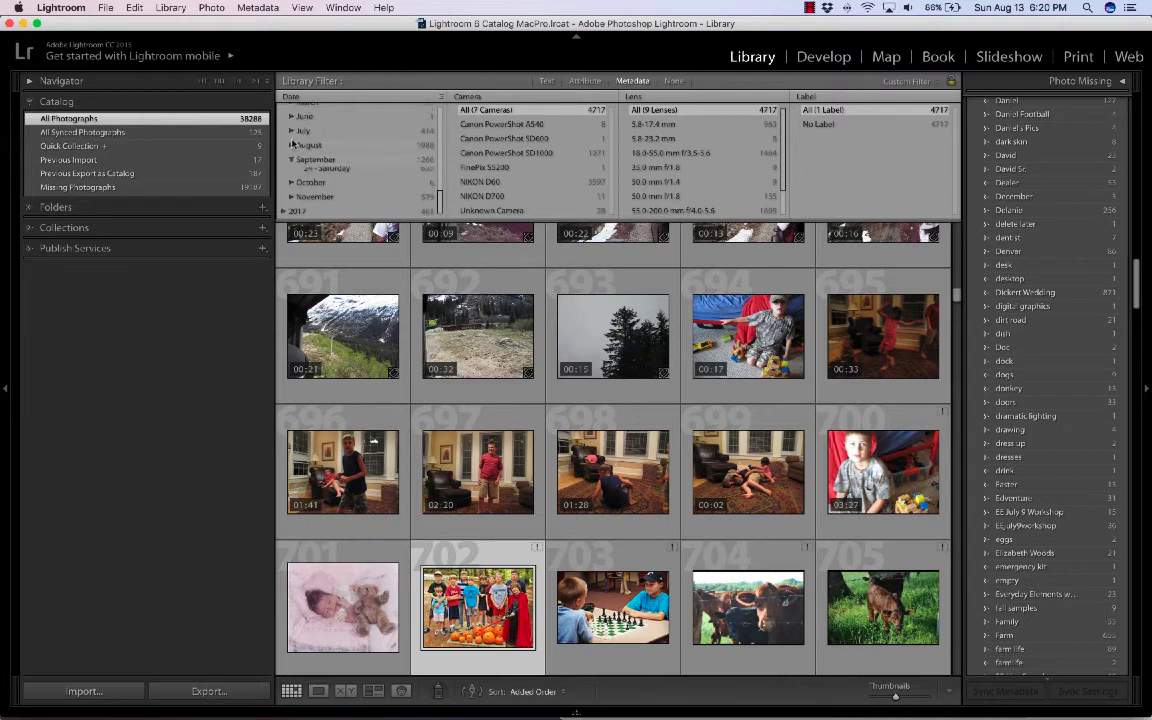
left_click(325, 197)
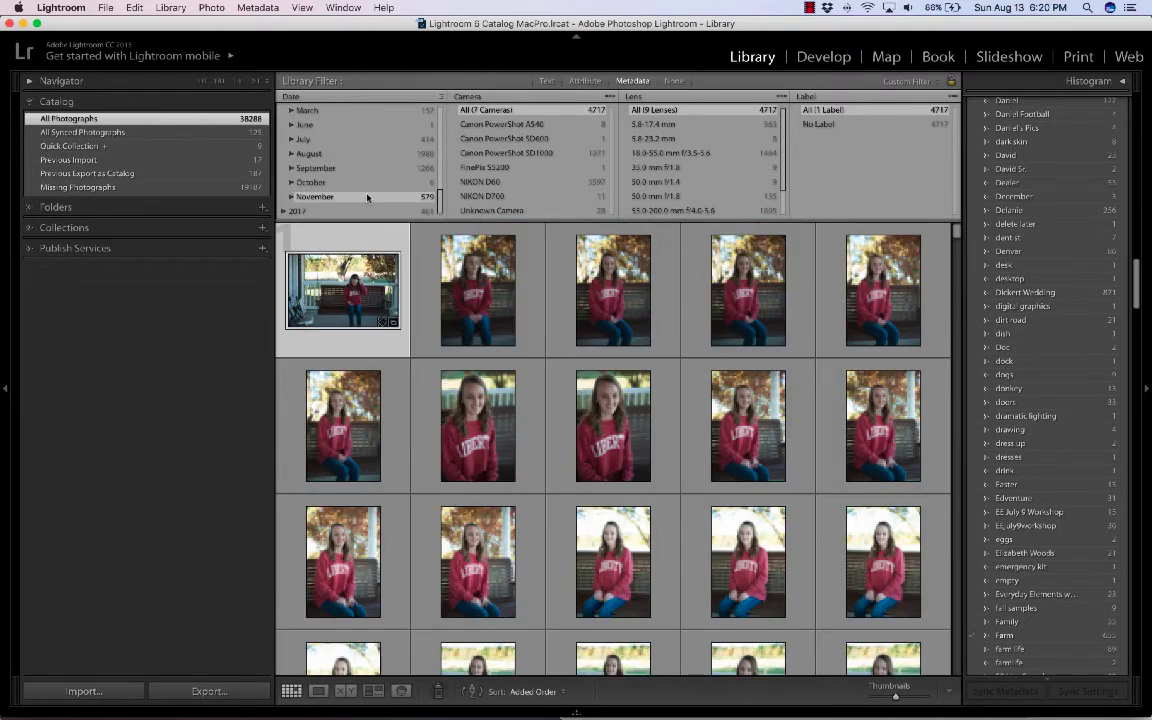
left_click(291, 169)
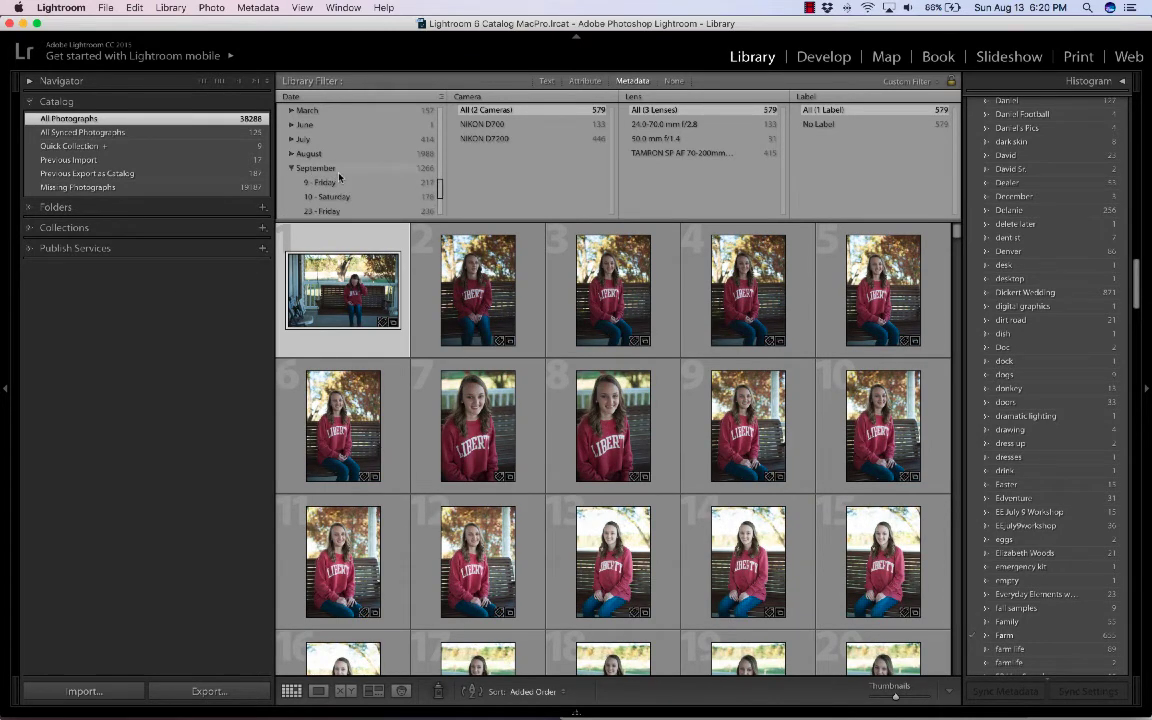
scroll(330, 165, "down", 2)
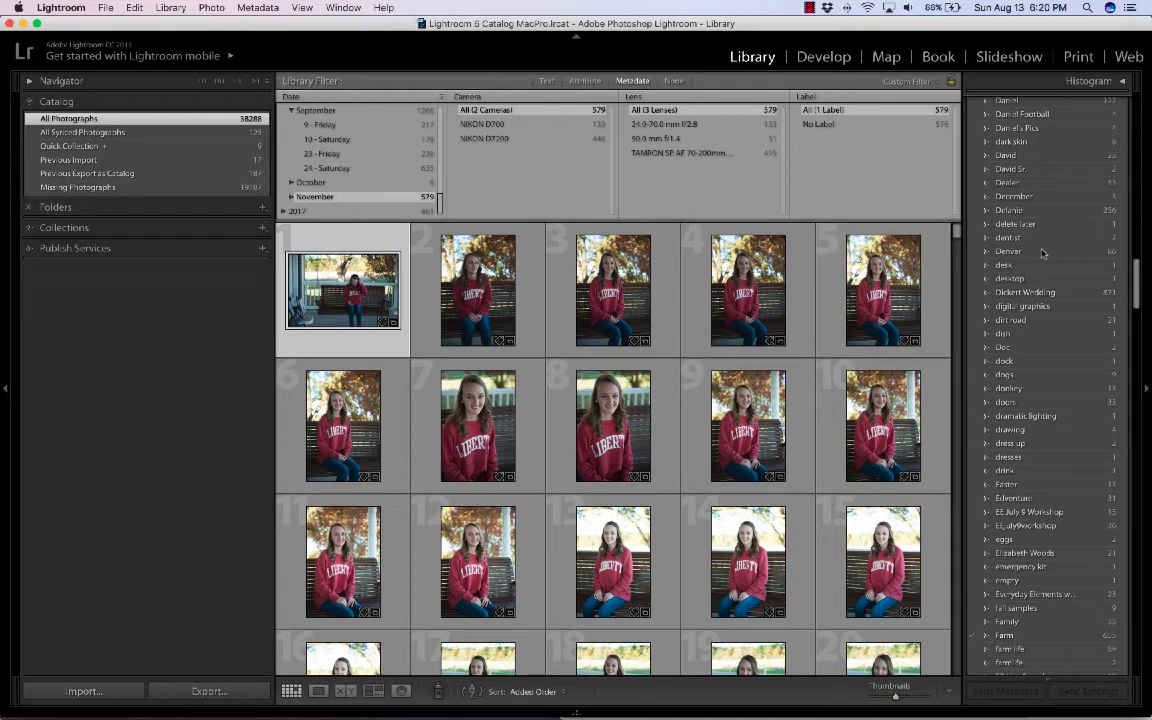
- Show all catalog photos tagged with the wedding's keyword and open the wedding's Ceremony collection
left_click(1122, 294)
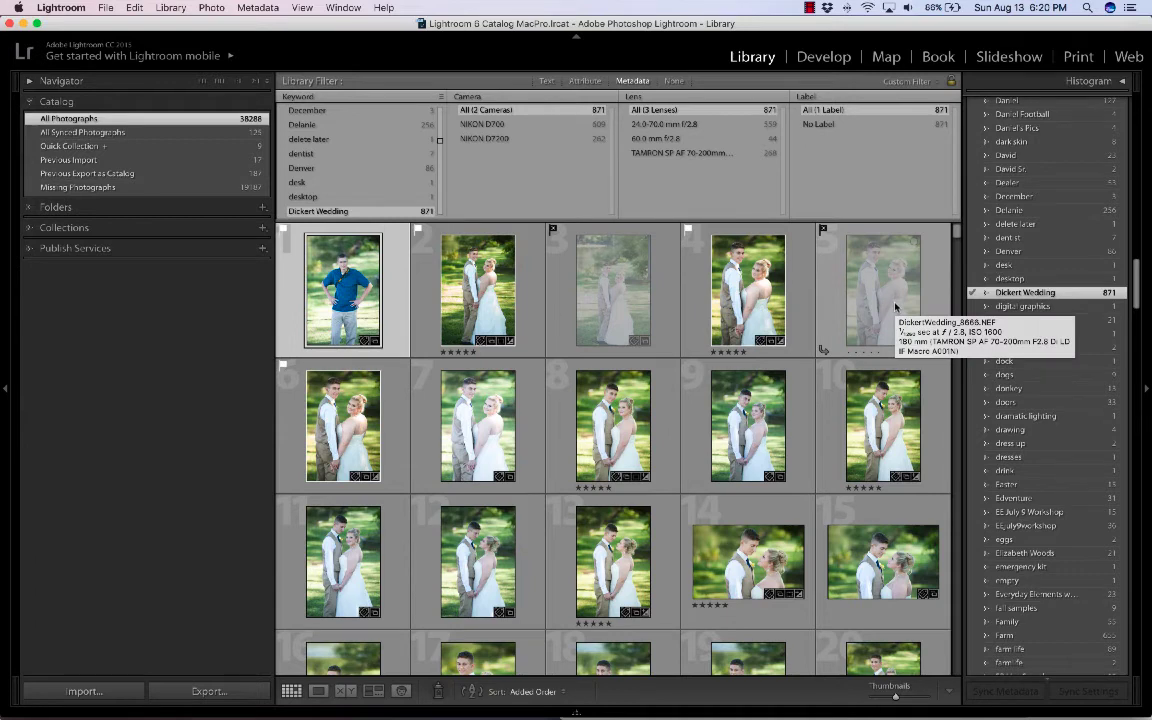
left_click(30, 227)
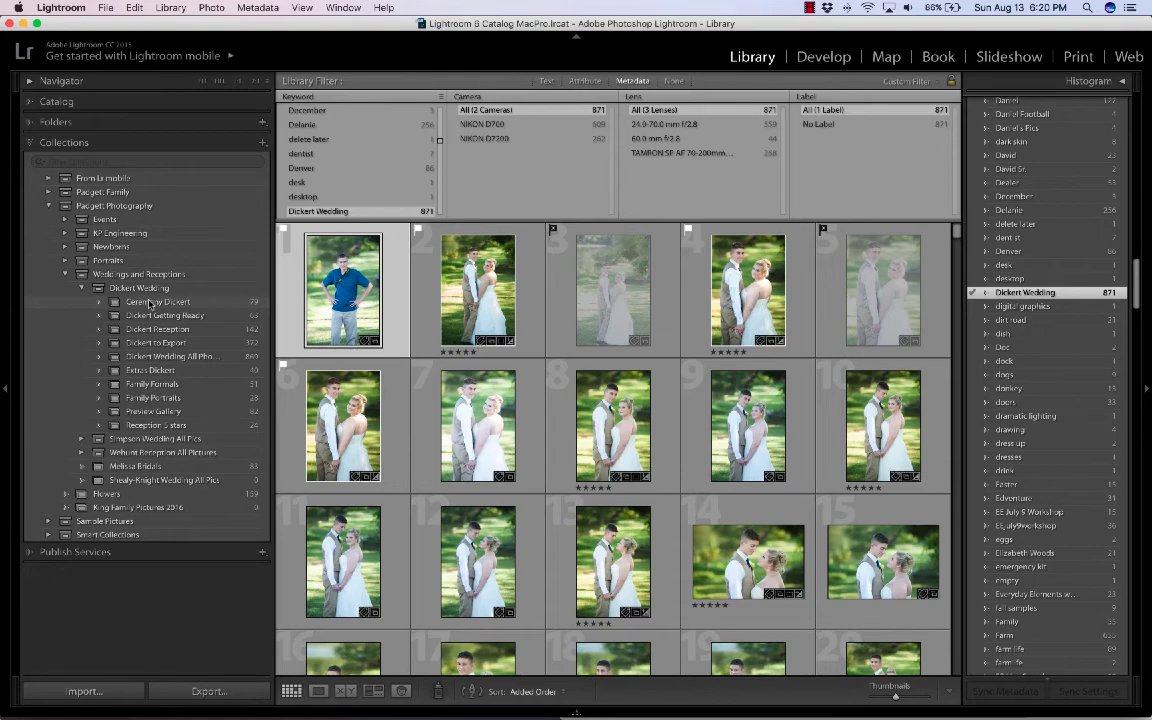
left_click(150, 303)
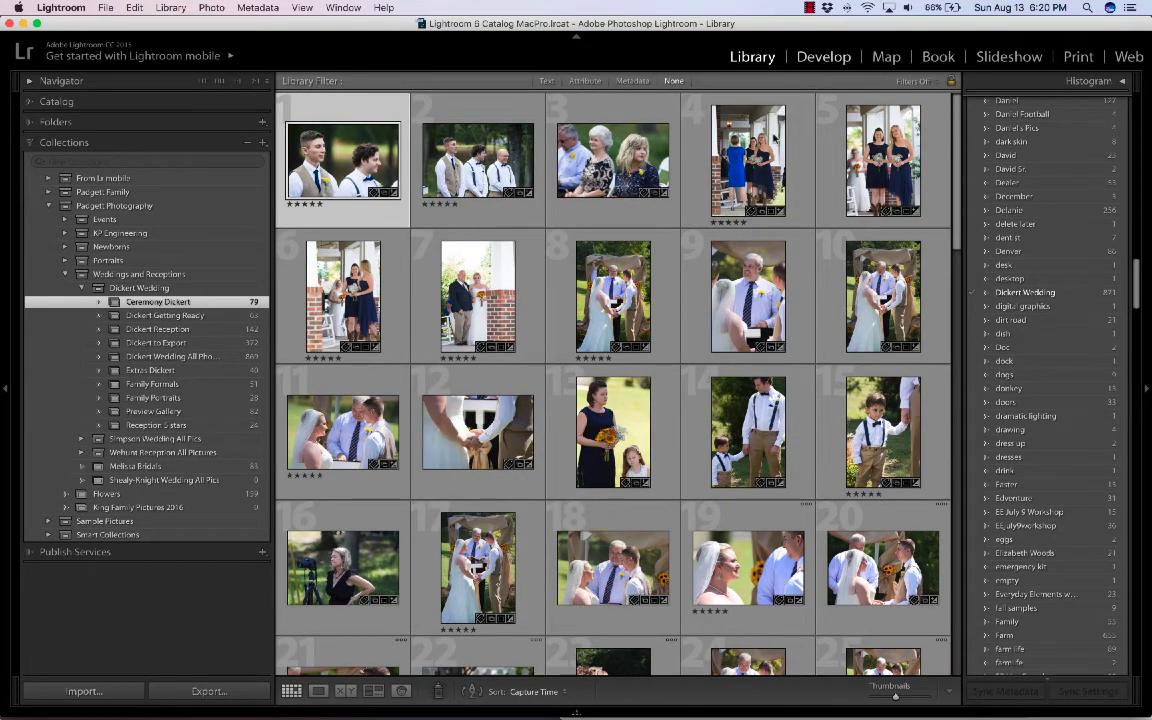
- Open the first ceremony photo in the Develop module, show the filmstrip and browse the rest of the Ceremony collection
key("d")
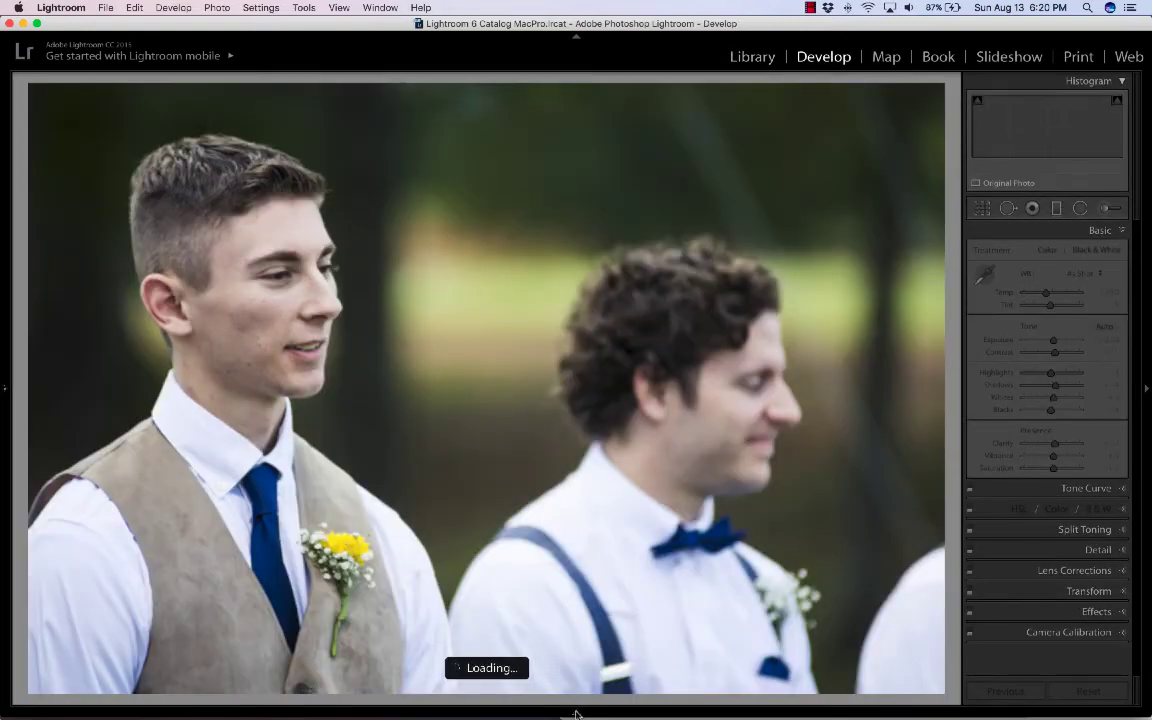
left_click(575, 713)
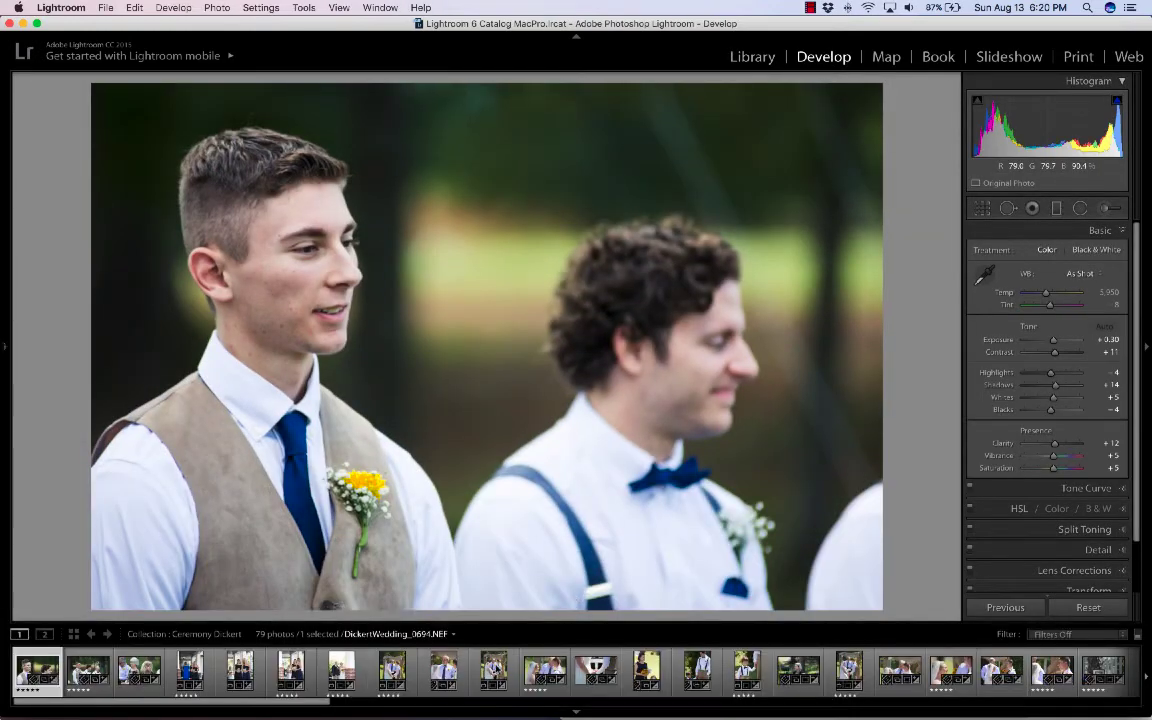
scroll(500, 668, "down", 5)
left_click(472, 670)
scroll(483, 670, "down", 15)
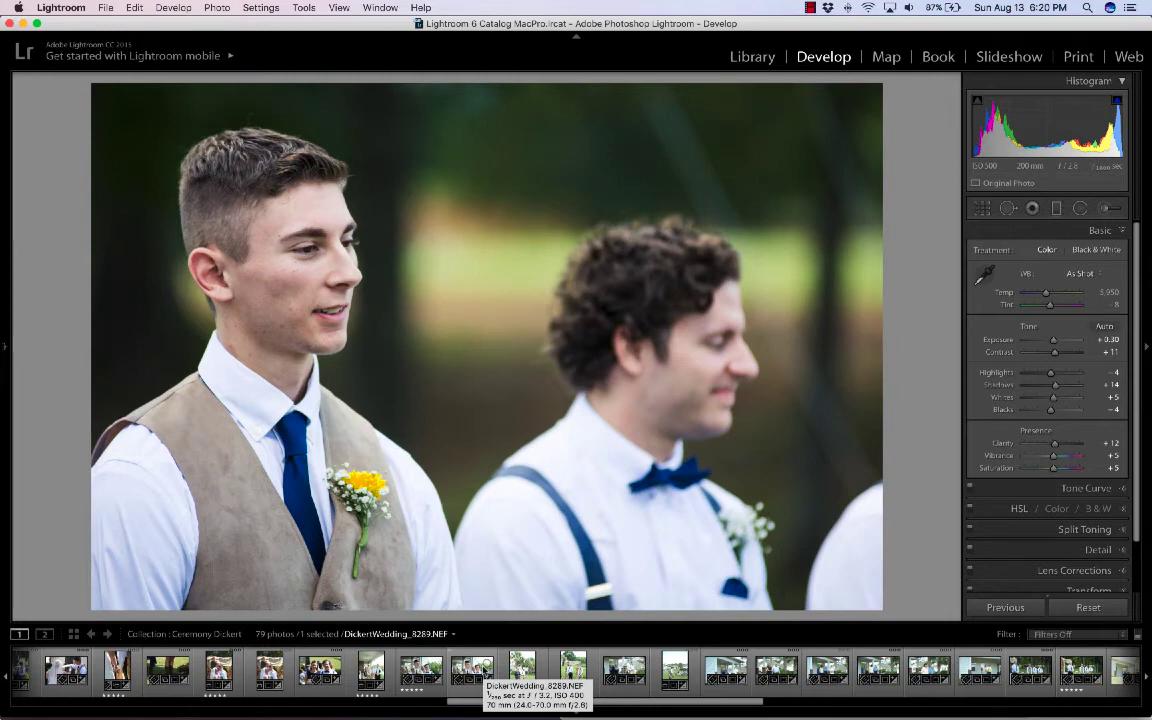
- In the Library module, expand the second wedding's All Pics collection set, then select and collapse the current wedding's set
left_click(752, 57)
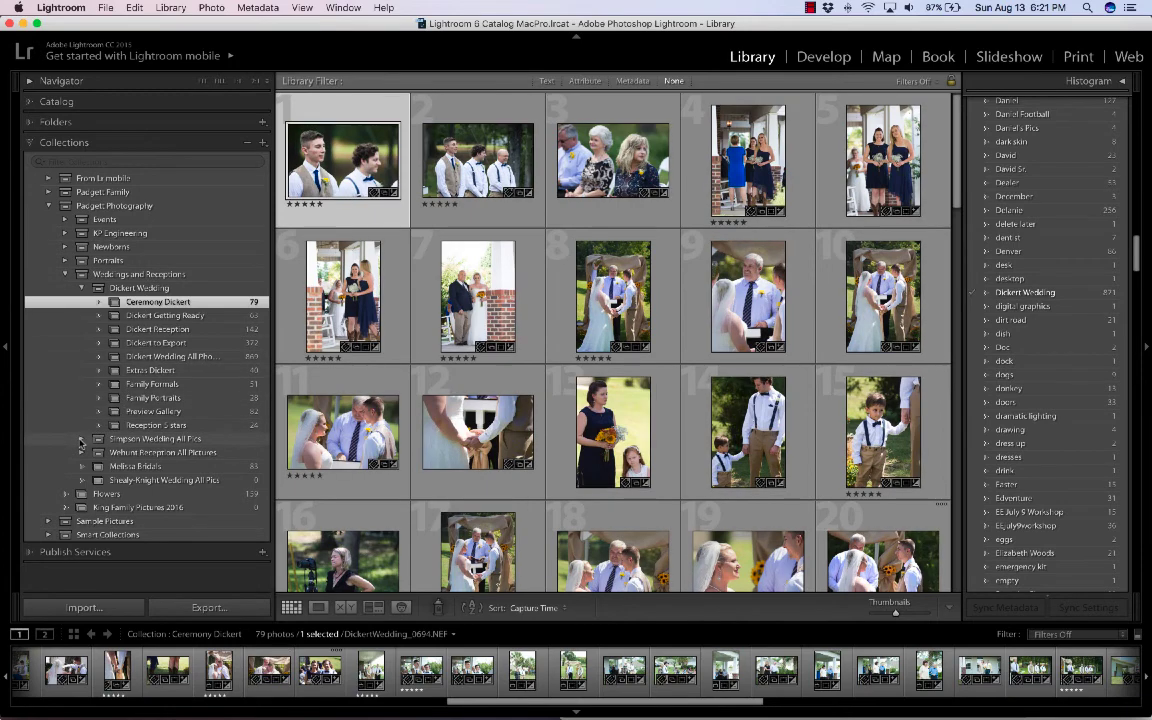
left_click(81, 440)
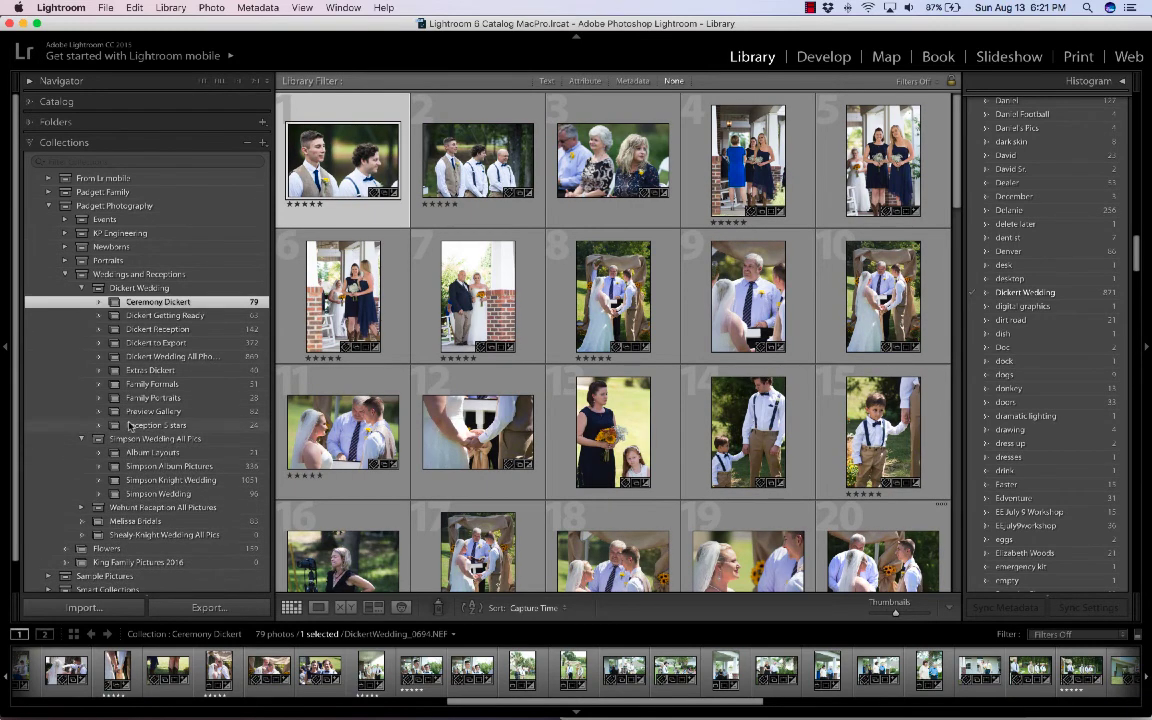
scroll(100, 360, "down", 1)
left_click(120, 281)
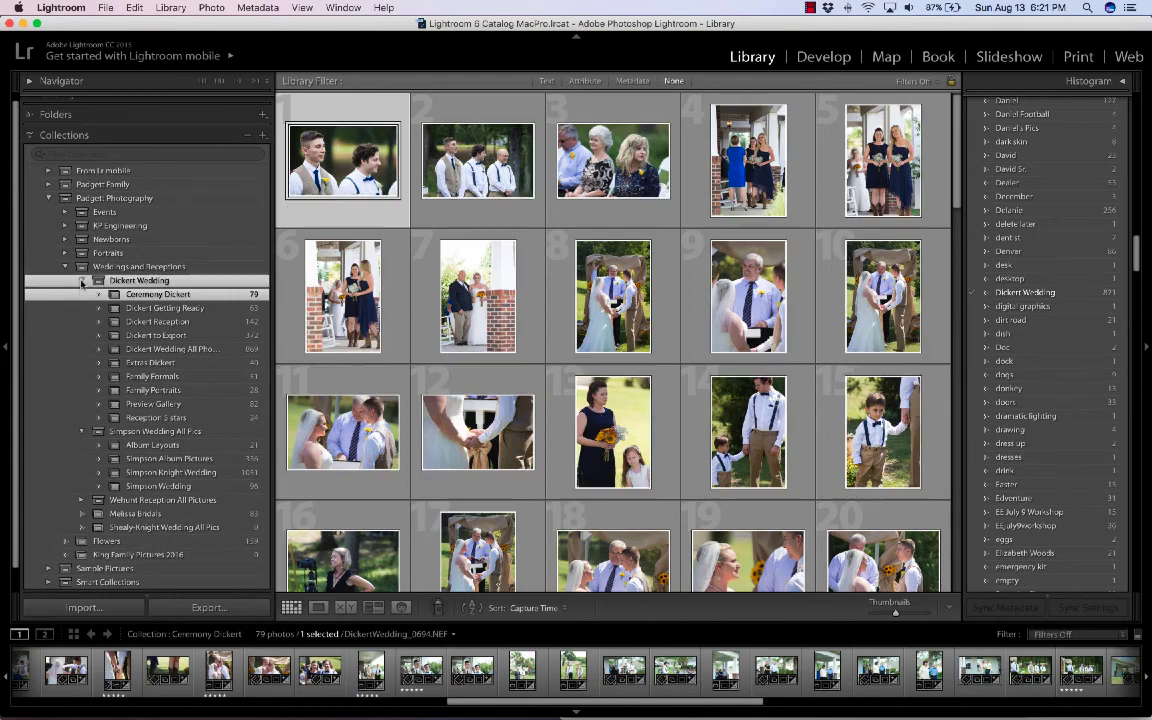
left_click(81, 280)
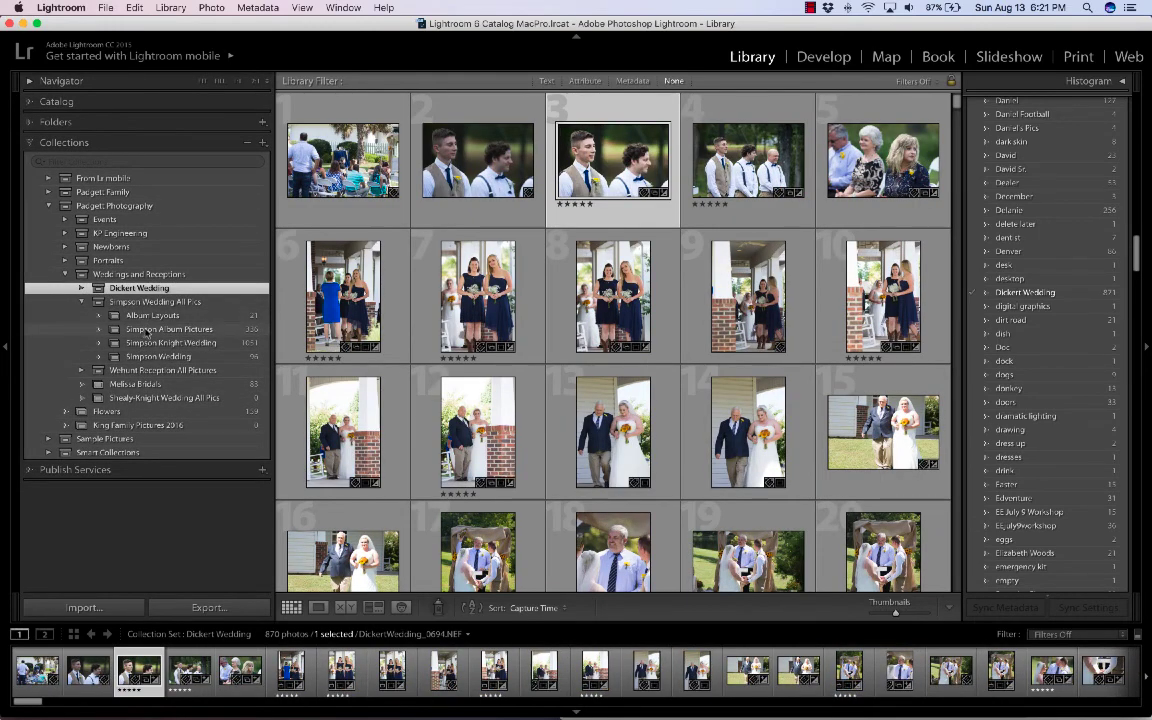
- Expand the Events collection set, look over the collections inside its wedding set and collapse that wedding set again
left_click(65, 220)
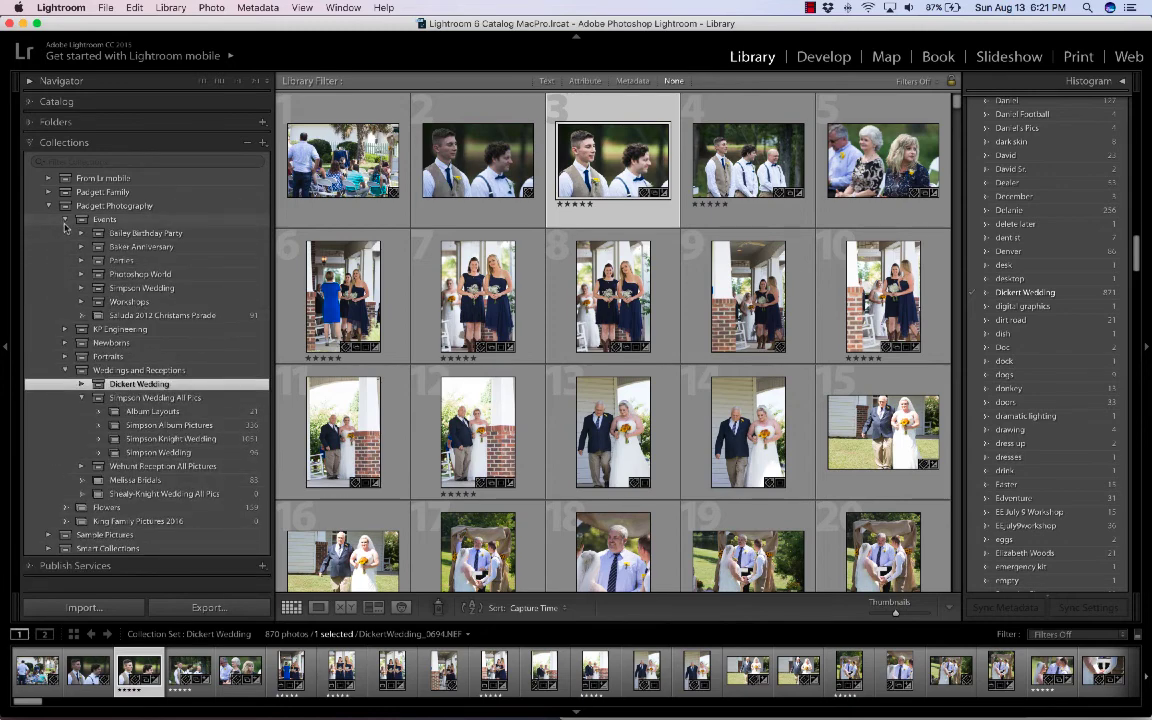
left_click(82, 288)
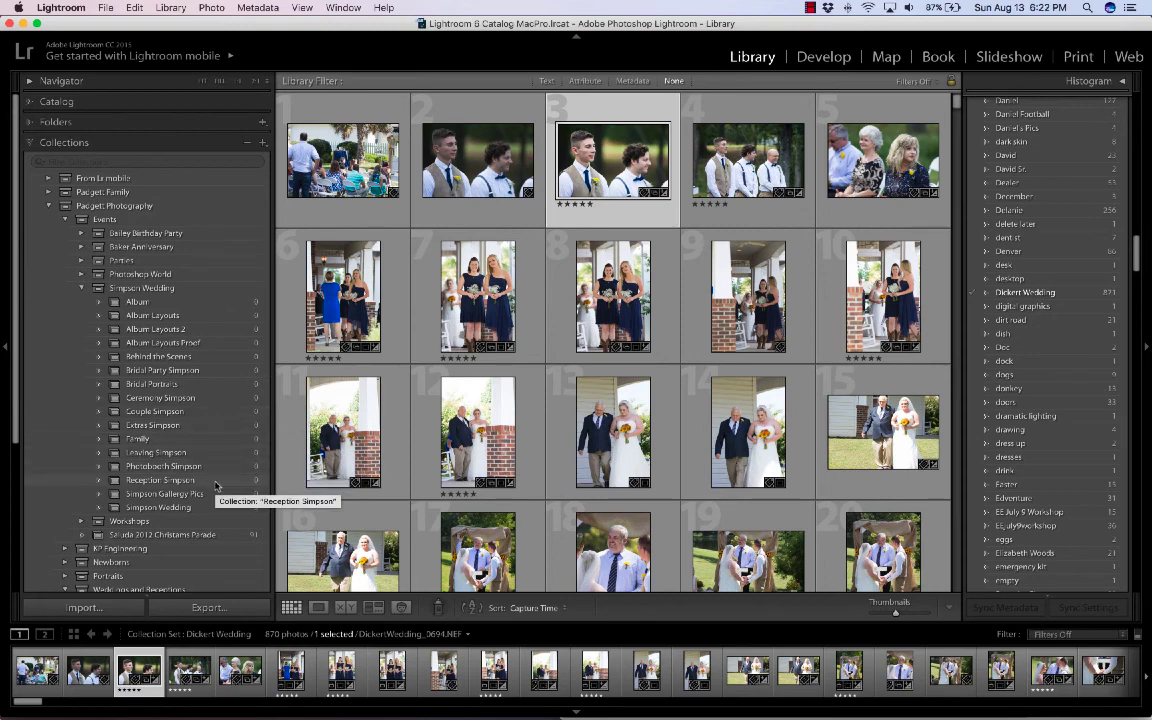
left_click(82, 288)
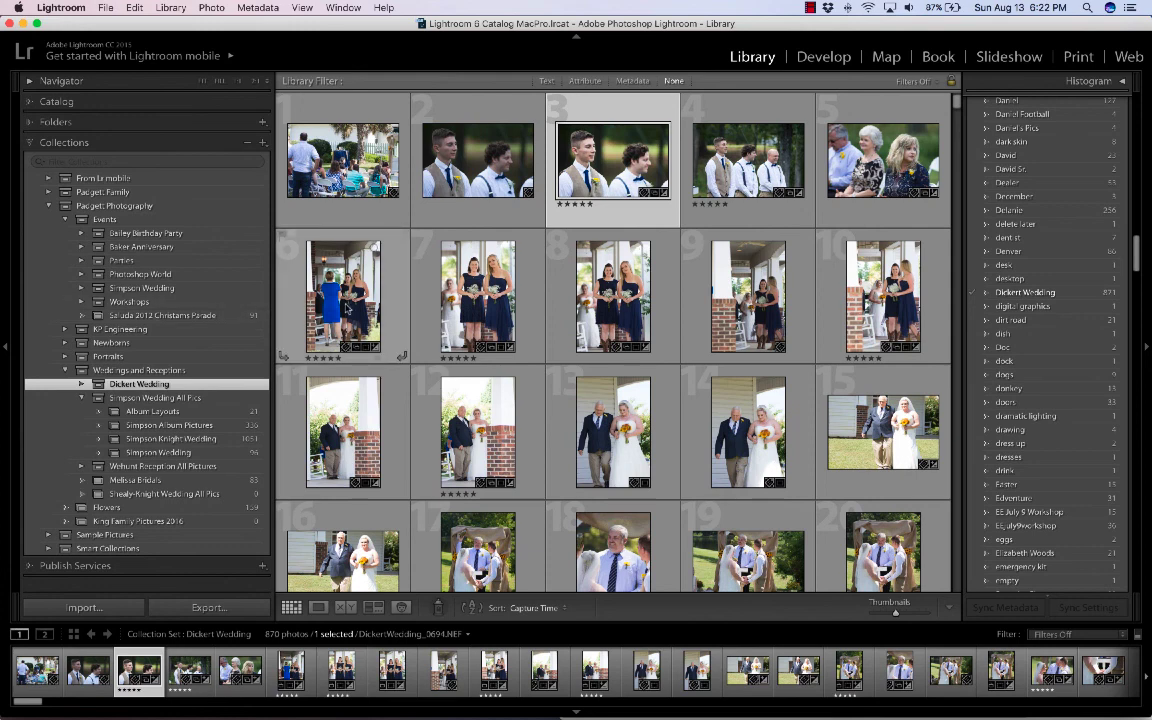
mouse_move(345, 332)
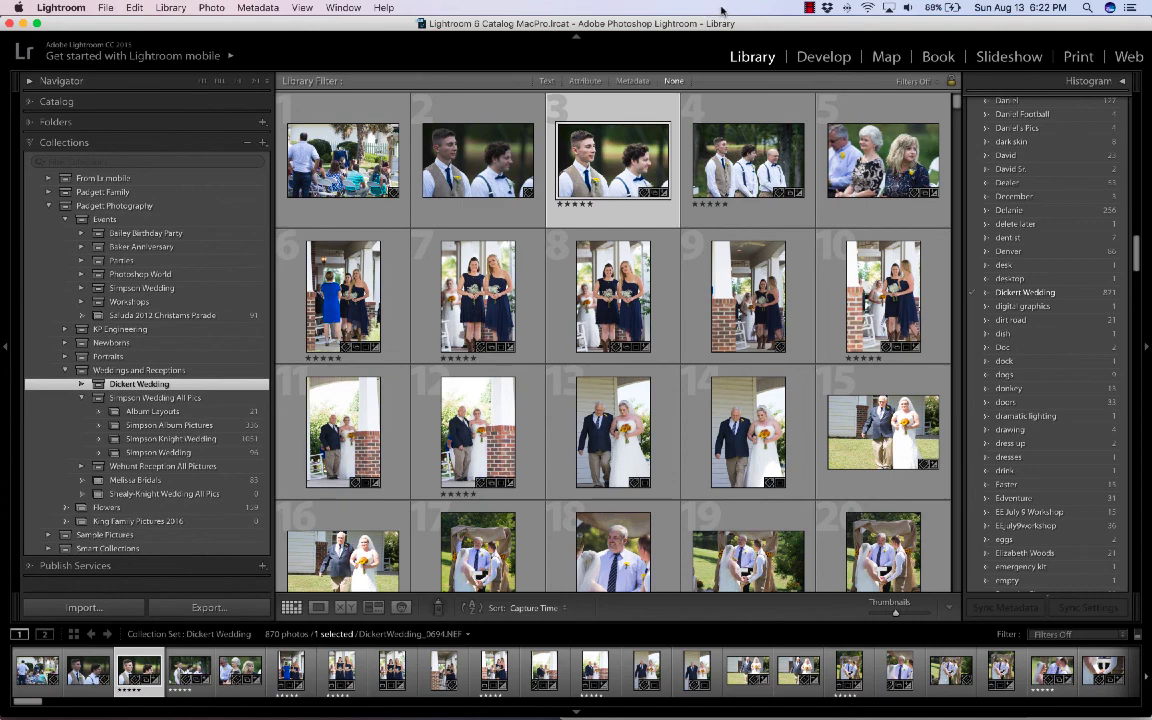
left_click(810, 8)
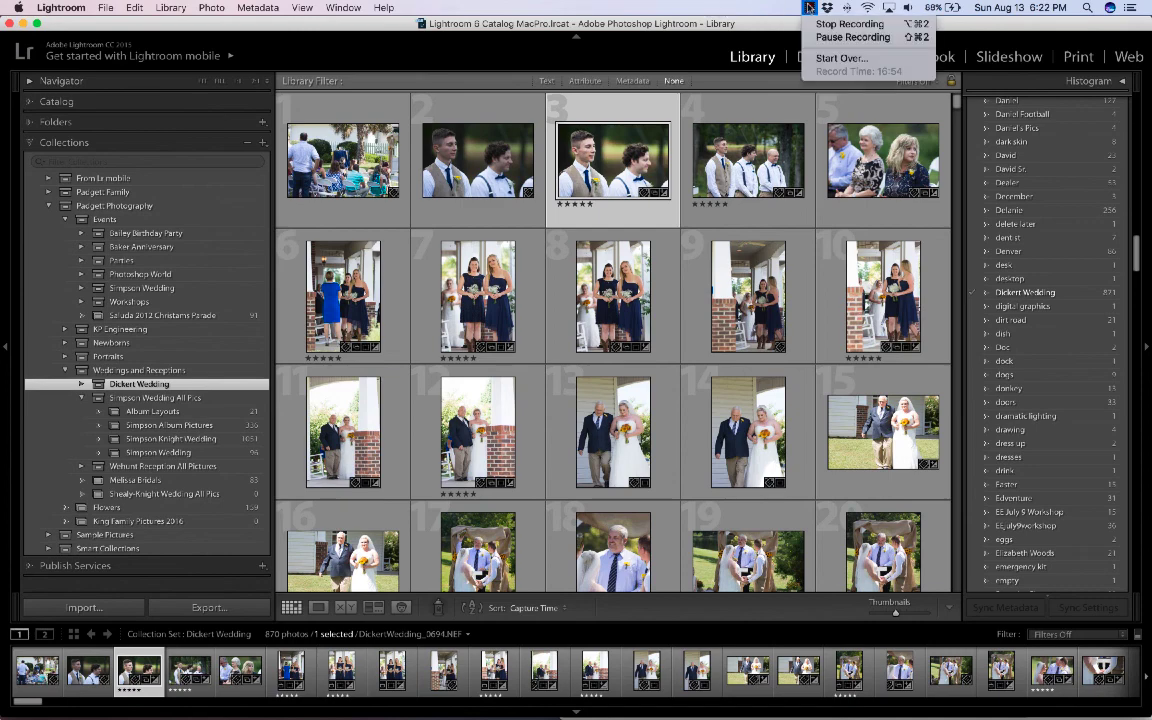